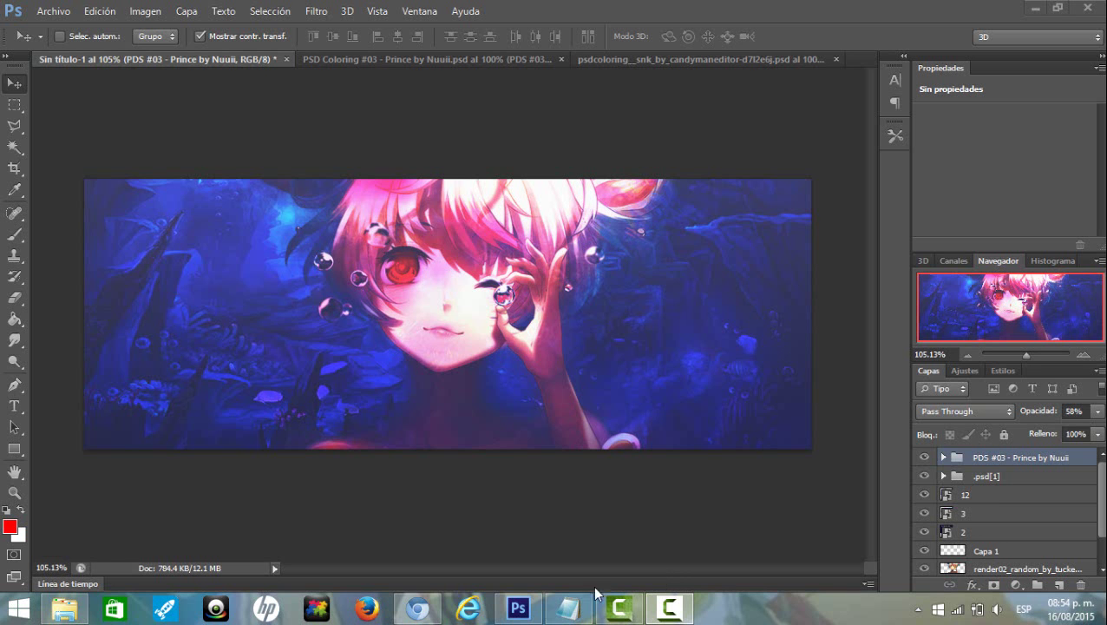
- Review the tutorial notes' greeting and the step about the 850x315 document
{"action": "left_click", "coordinate": [575, 601]}
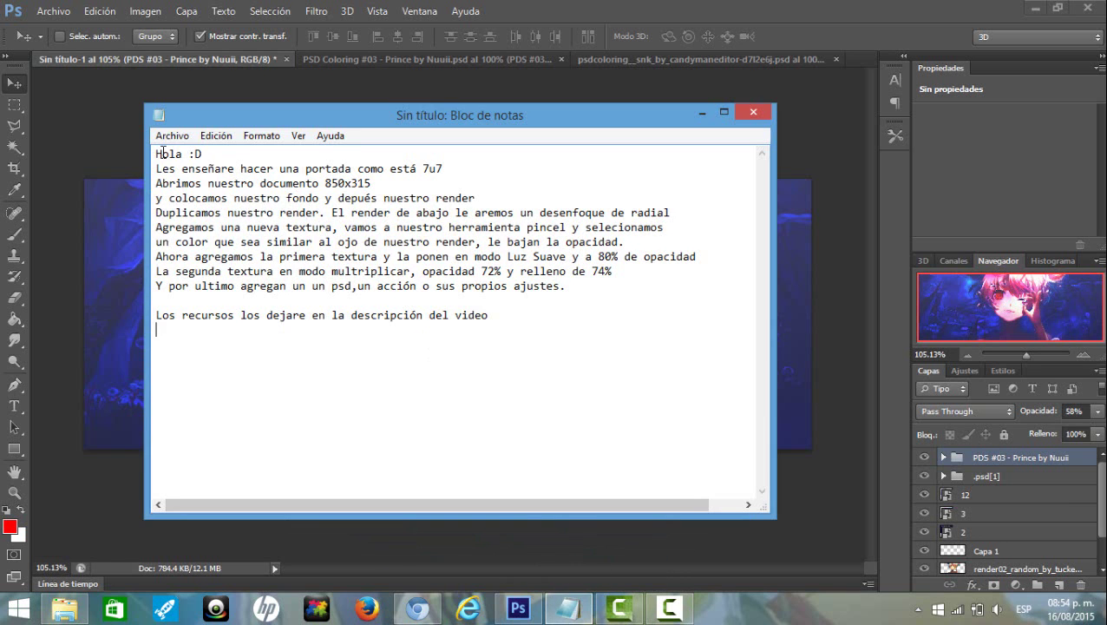
{"action": "left_click_drag", "start_coordinate": [157, 153], "coordinate": [376, 152]}
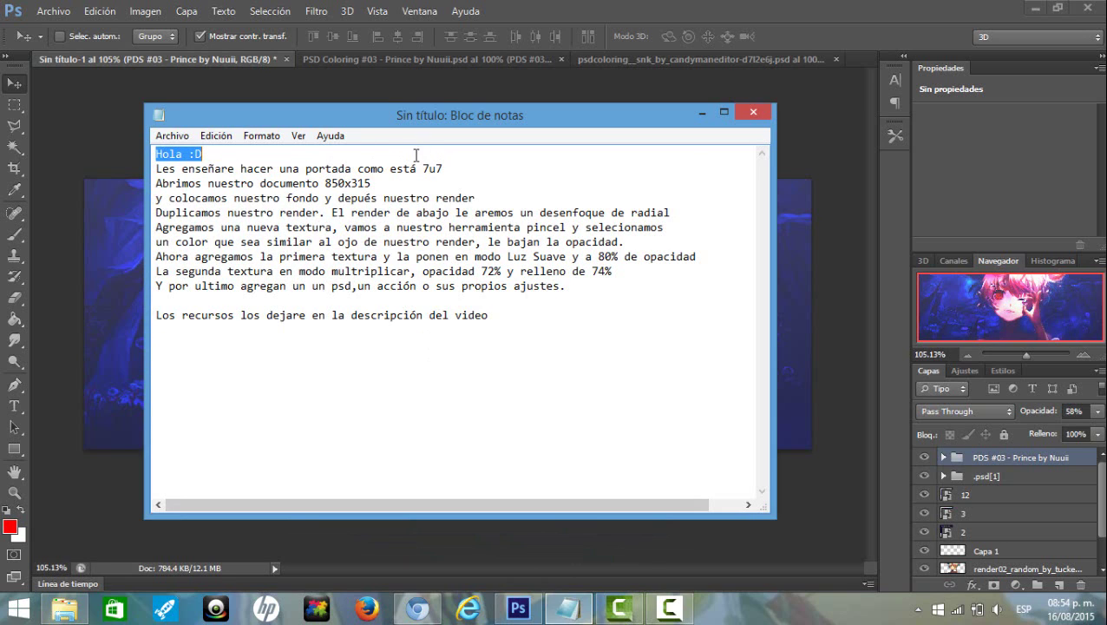
{"action": "left_click_drag", "start_coordinate": [163, 153], "coordinate": [450, 166]}
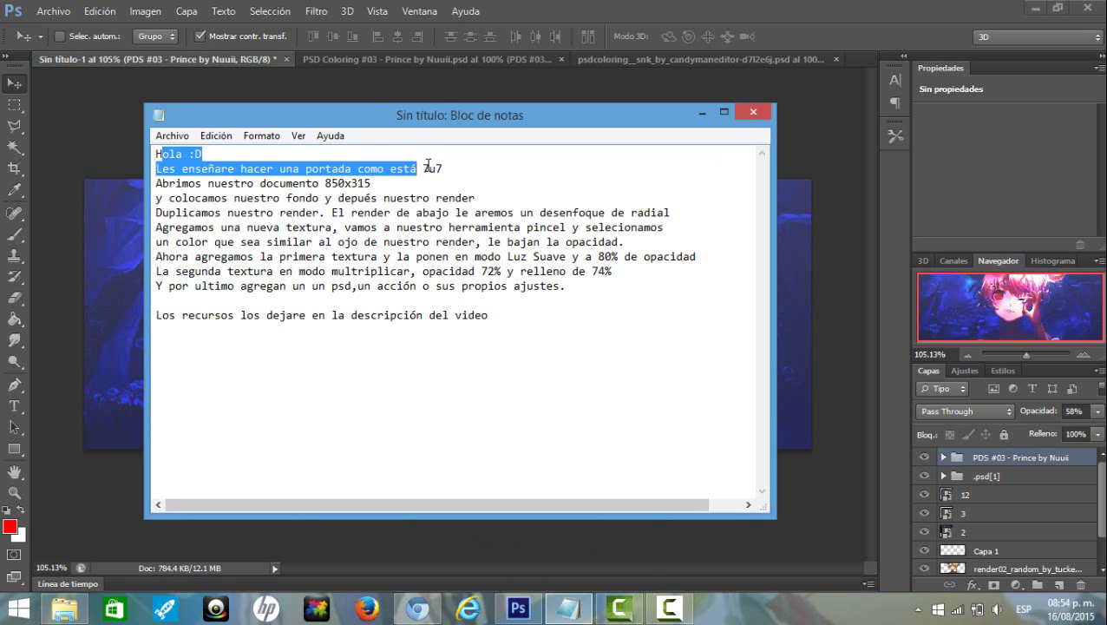
{"action": "left_click", "coordinate": [709, 114]}
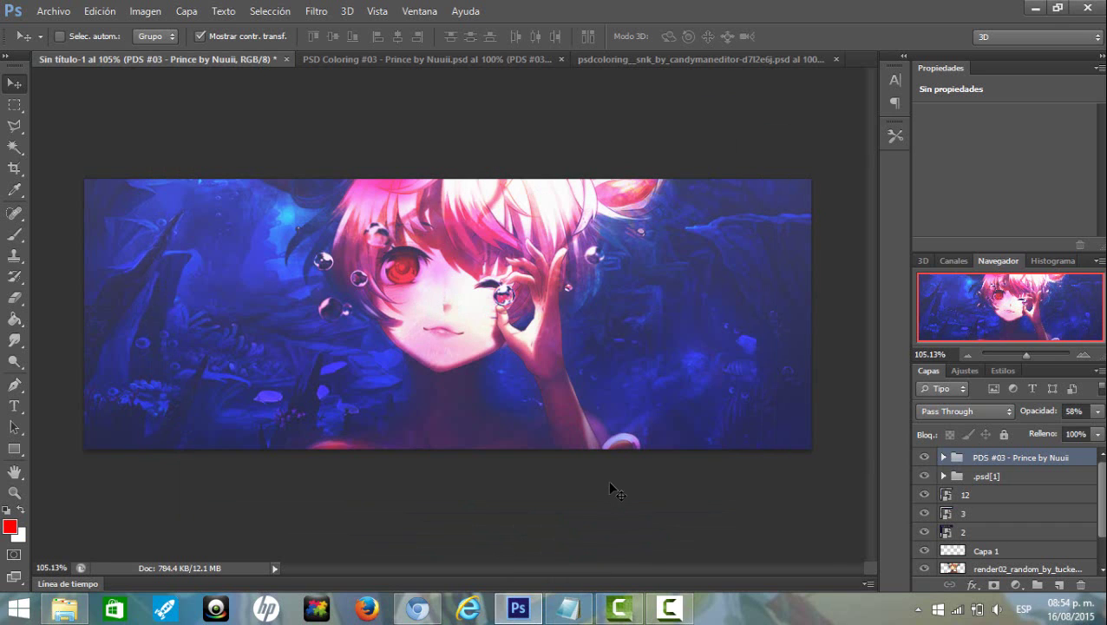
{"action": "left_click", "coordinate": [568, 607]}
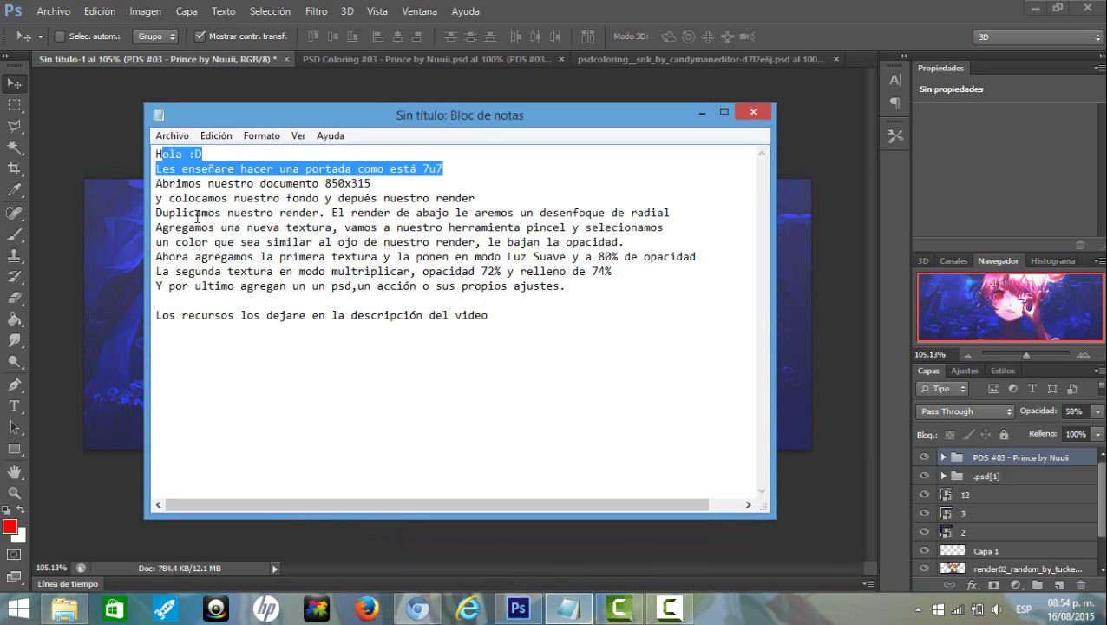
{"action": "left_click_drag", "start_coordinate": [155, 184], "coordinate": [370, 184]}
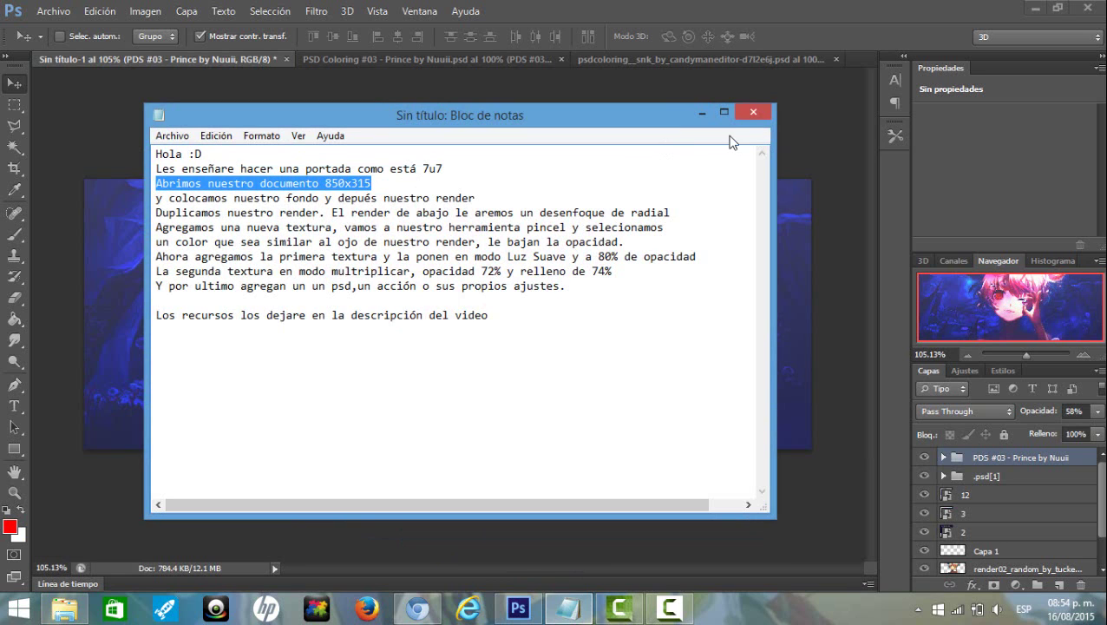
{"action": "left_click", "coordinate": [702, 113]}
- Create a new 850 x 315 px document with a transparent background
{"action": "left_click", "coordinate": [54, 10]}
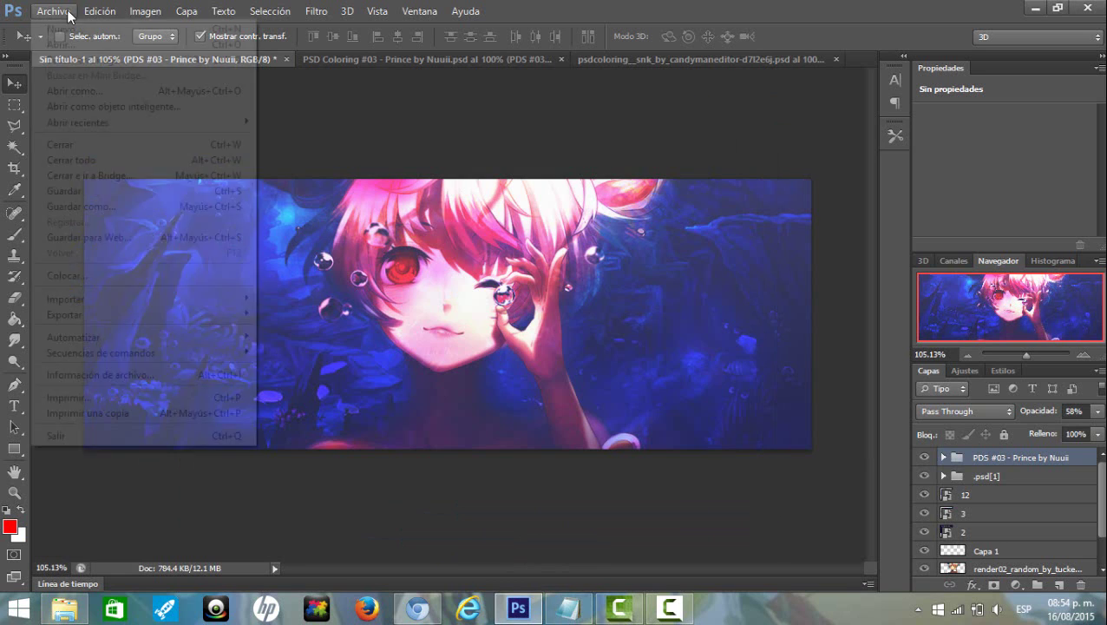
{"action": "left_click", "coordinate": [77, 33]}
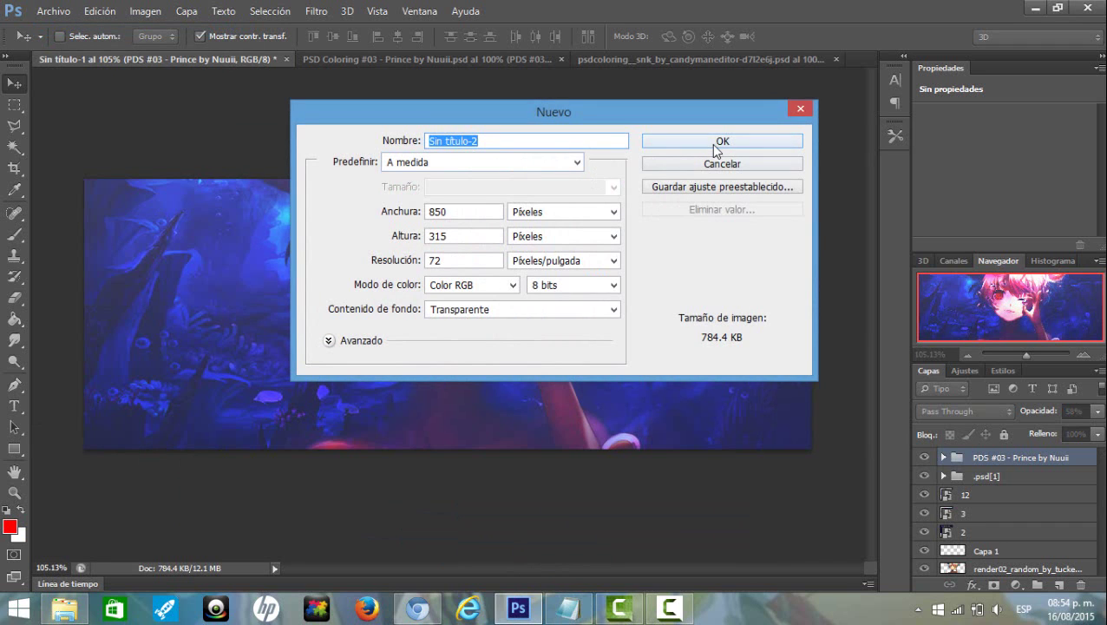
{"action": "left_click", "coordinate": [710, 143]}
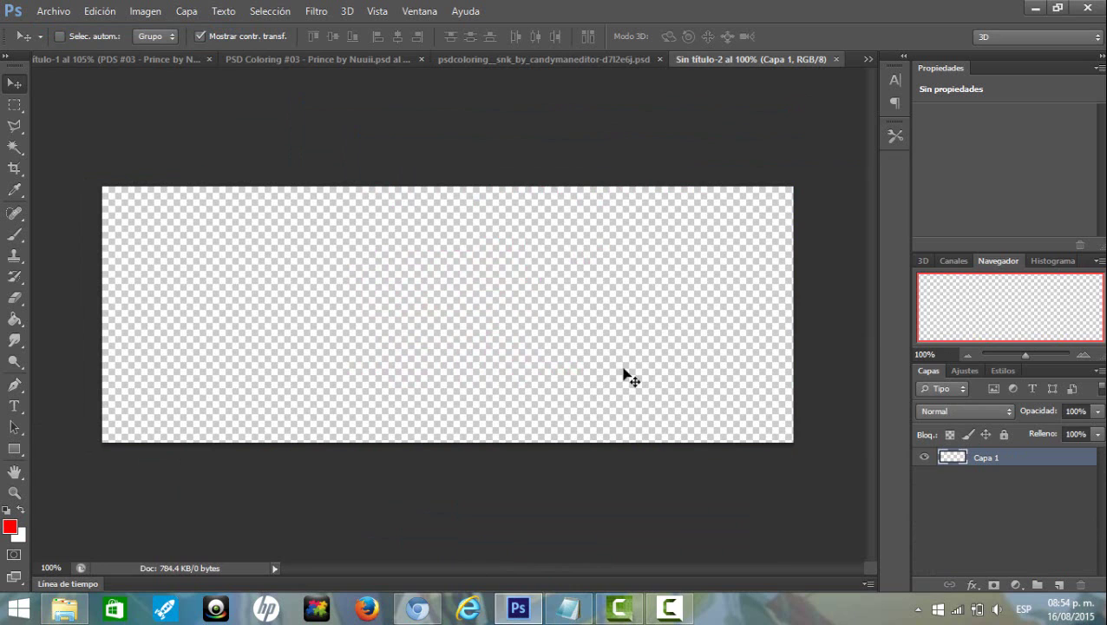
- Check the notes' step about placing the background and render
{"action": "left_click", "coordinate": [568, 607]}
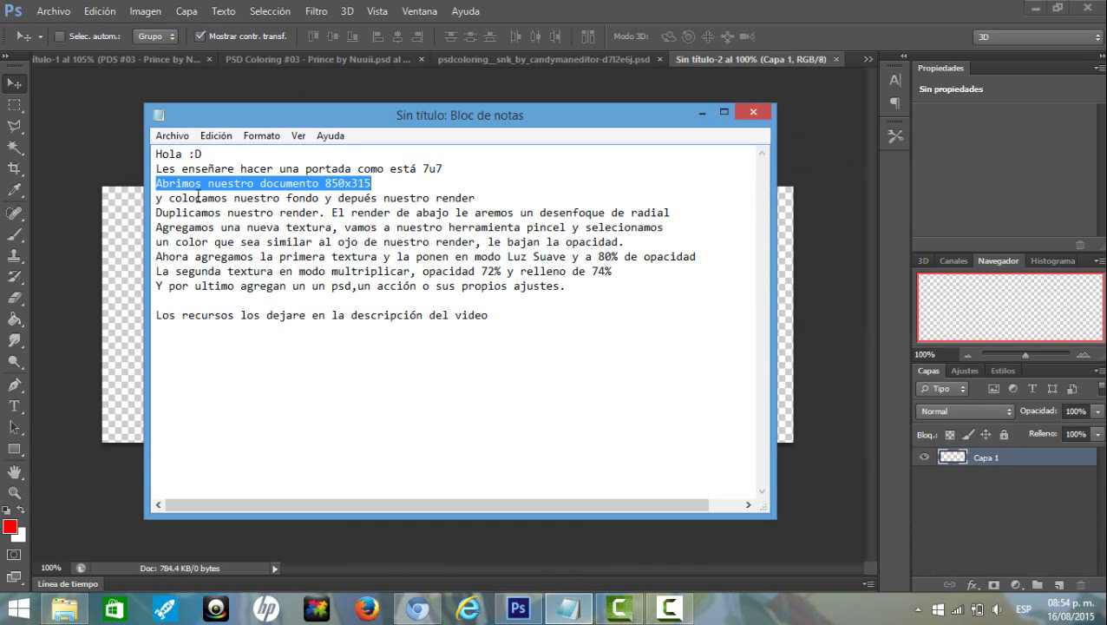
{"action": "left_click_drag", "start_coordinate": [168, 198], "coordinate": [470, 200]}
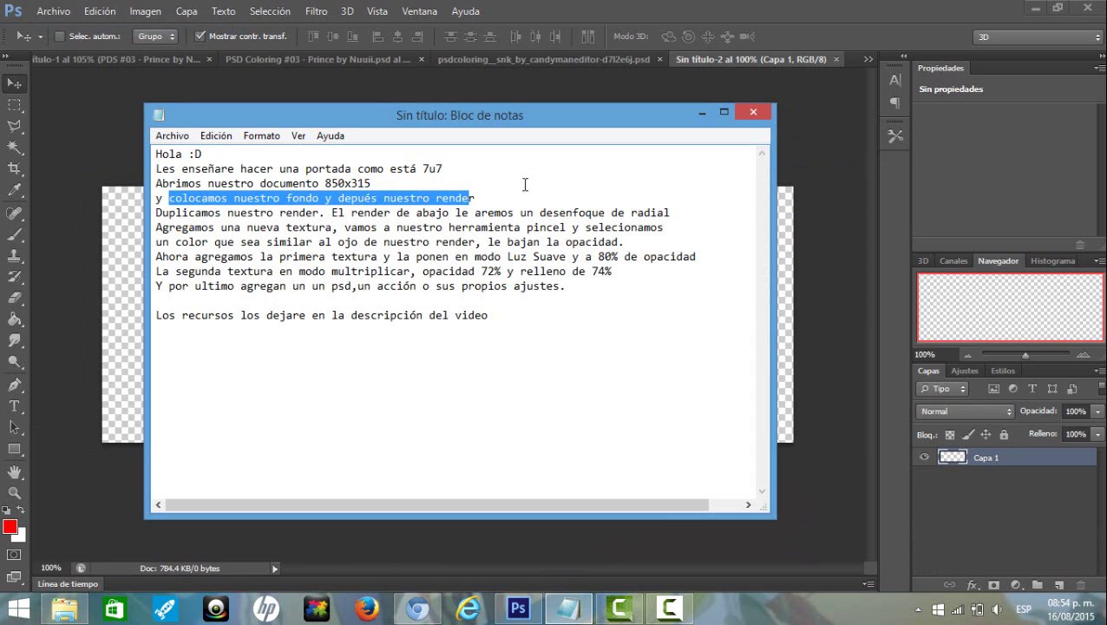
{"action": "left_click", "coordinate": [700, 112]}
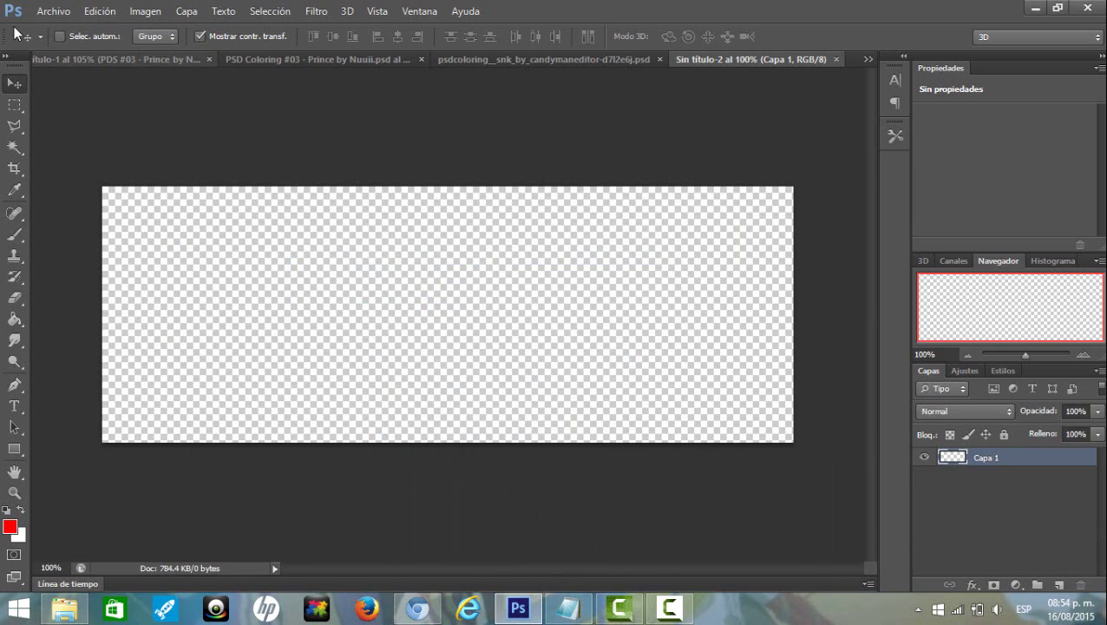
- Place the underwater scene image and stretch it to cover the 850x315 canvas
{"action": "left_click", "coordinate": [71, 8]}
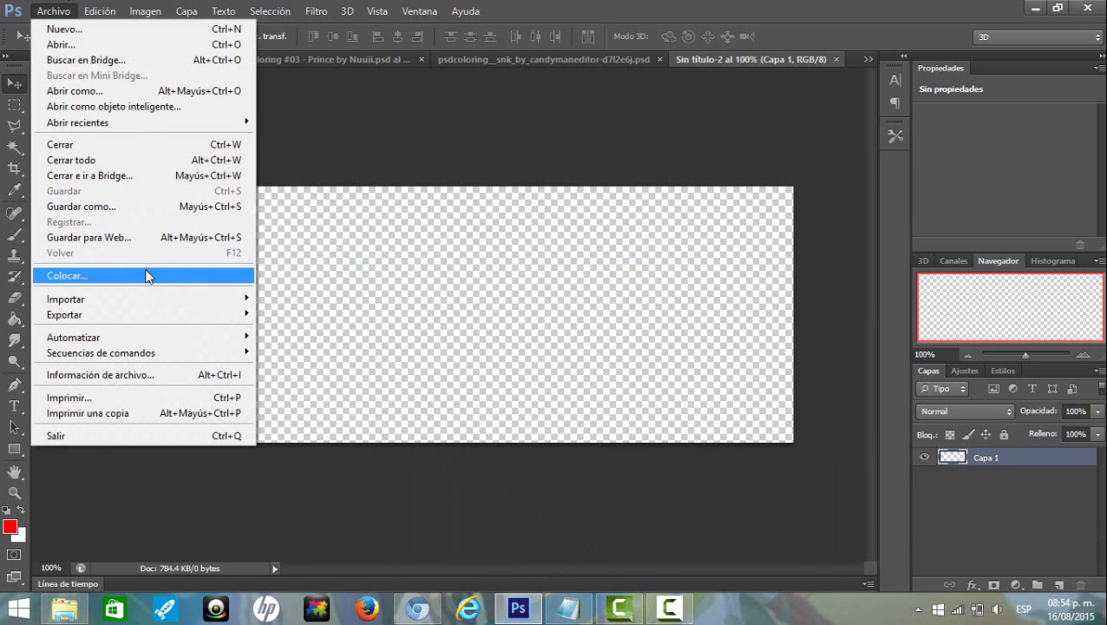
{"action": "left_click", "coordinate": [145, 275]}
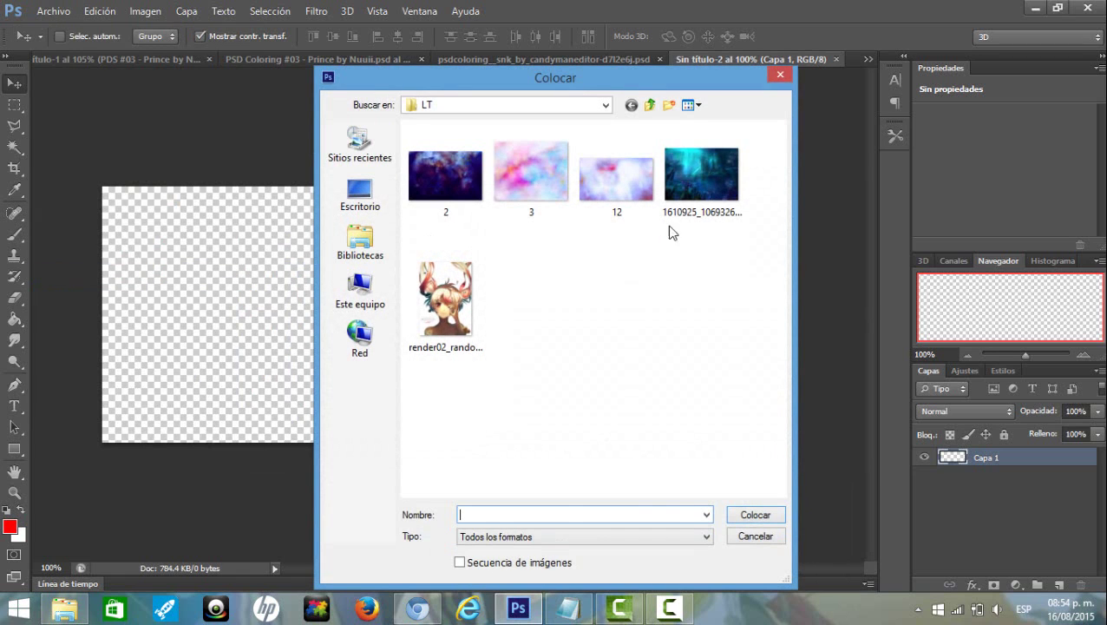
{"action": "double_click", "coordinate": [711, 195]}
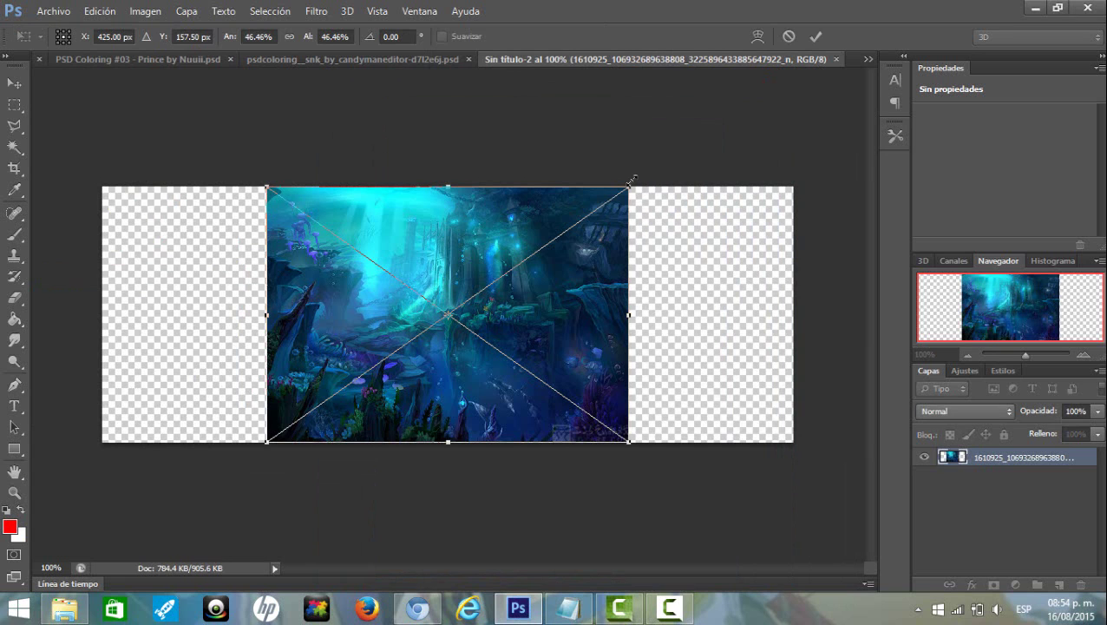
{"action": "left_click_drag", "start_coordinate": [628, 187], "coordinate": [834, 68]}
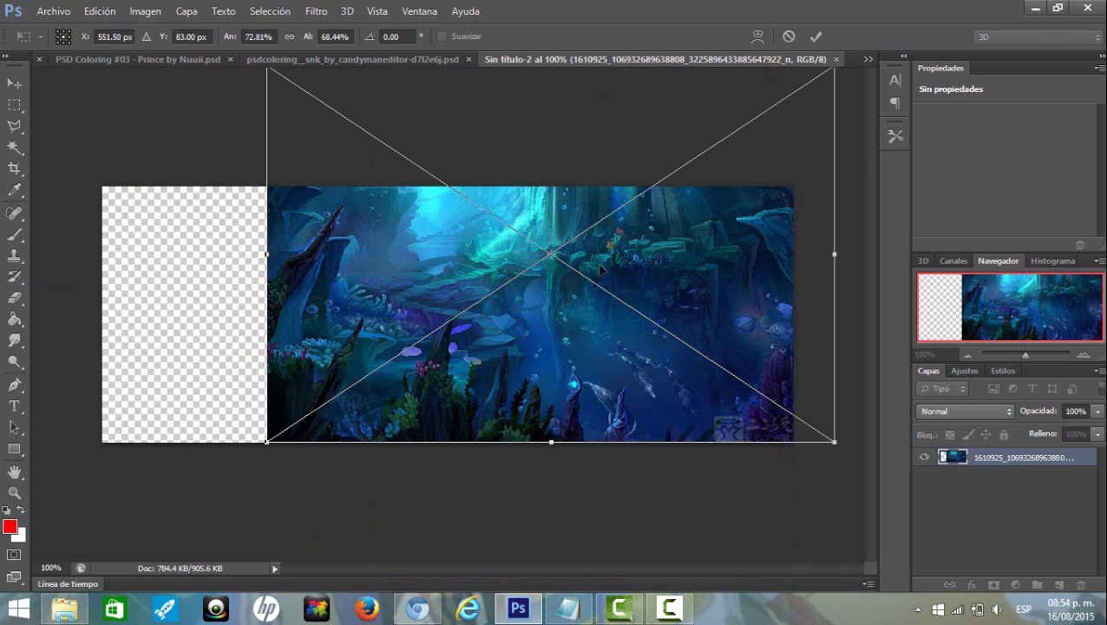
{"action": "mouse_move", "coordinate": [618, 266]}
{"action": "left_mouse_down"}
{"action": "mouse_move", "coordinate": [491, 276]}
{"action": "mouse_move", "coordinate": [412, 265]}
{"action": "left_mouse_up"}
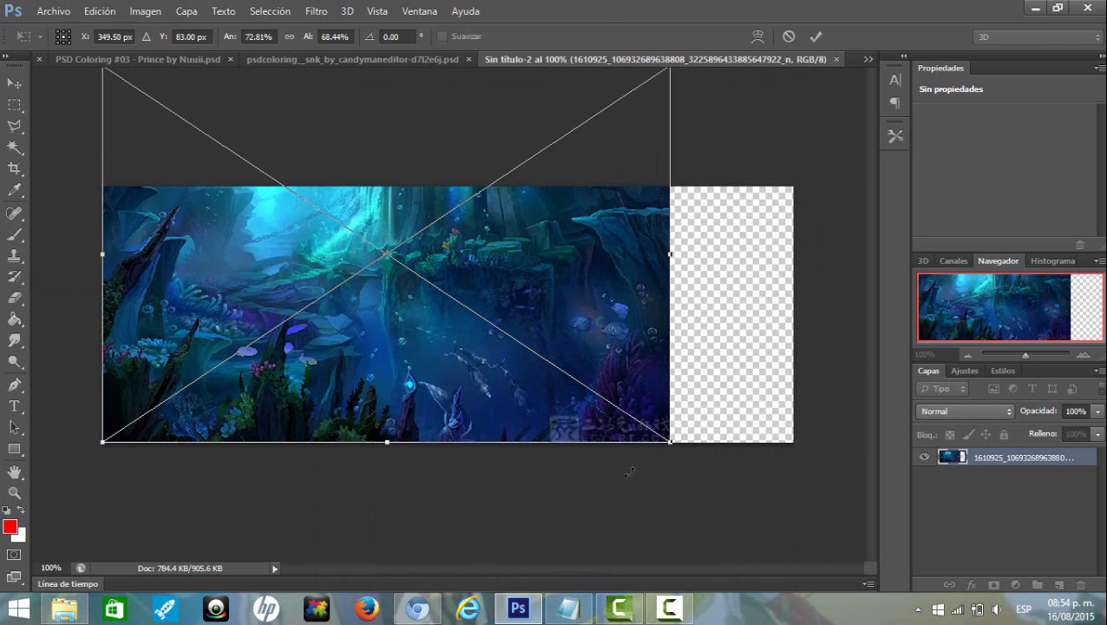
{"action": "left_click_drag", "start_coordinate": [670, 441], "coordinate": [802, 518]}
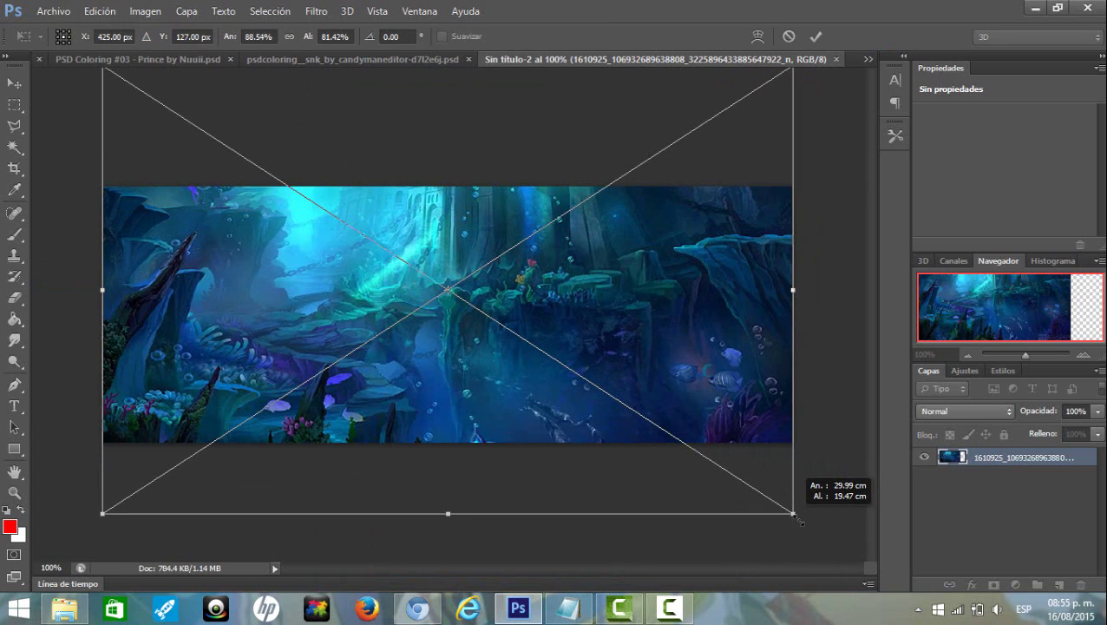
{"action": "key", "text": "Return"}
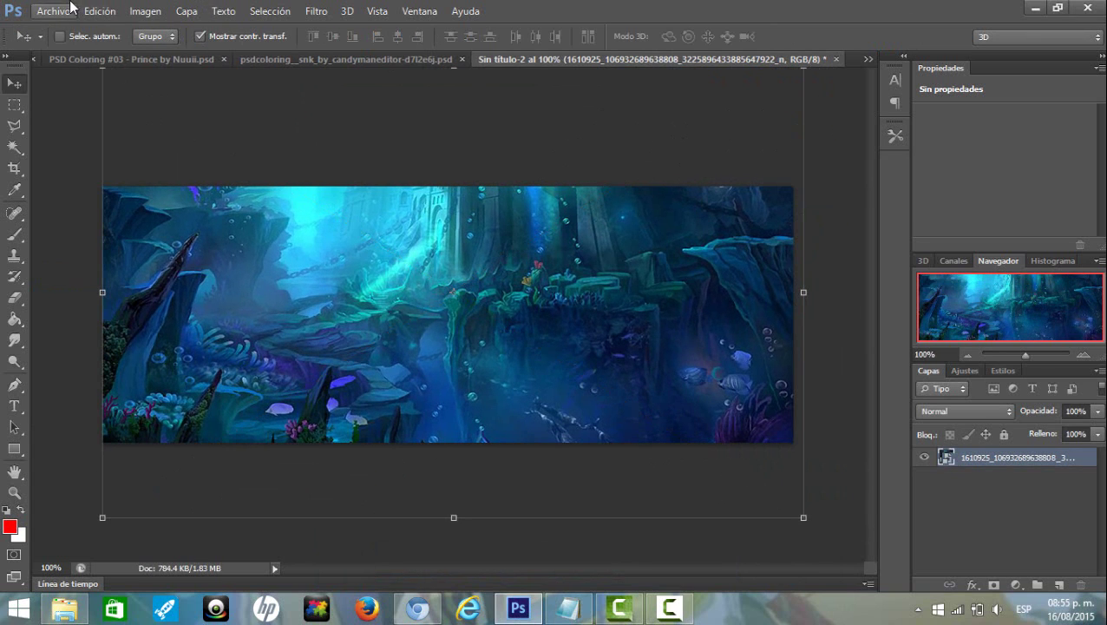
{"action": "left_click", "coordinate": [53, 10]}
- Place the anime girl render, enlarge it, and raise it so her face is centred
{"action": "left_click", "coordinate": [120, 275]}
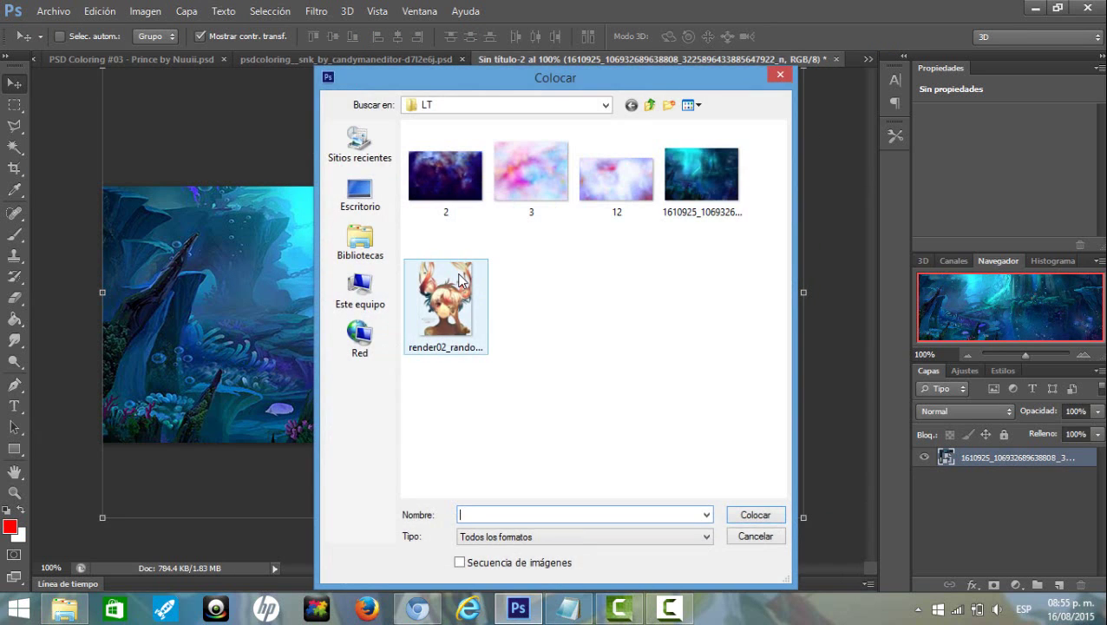
{"action": "double_click", "coordinate": [457, 273]}
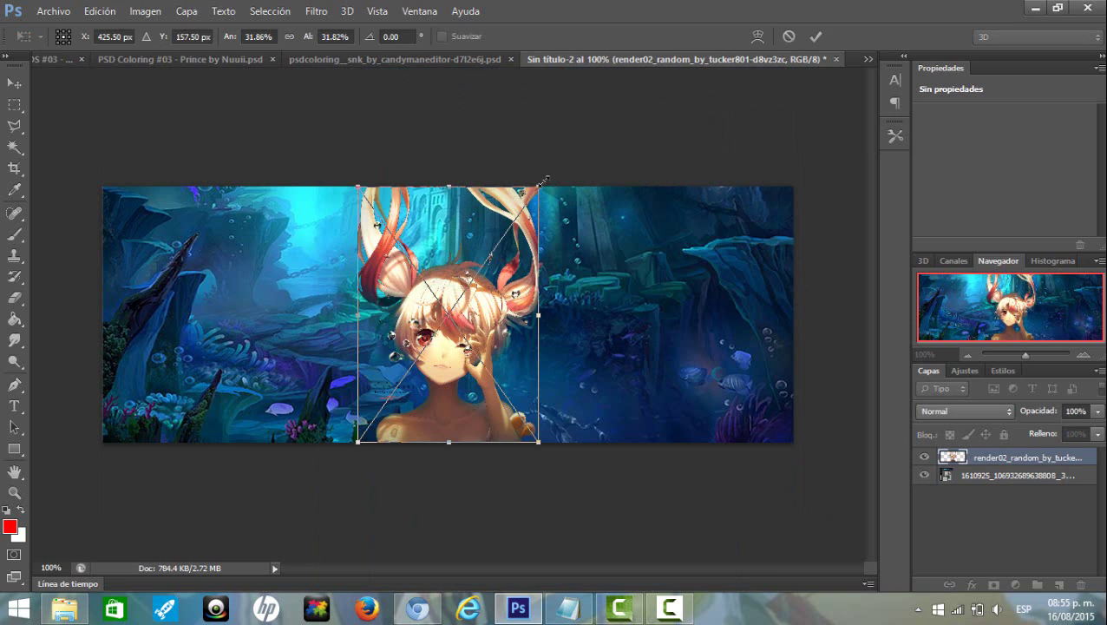
{"action": "left_click_drag", "start_coordinate": [540, 184], "coordinate": [638, 69]}
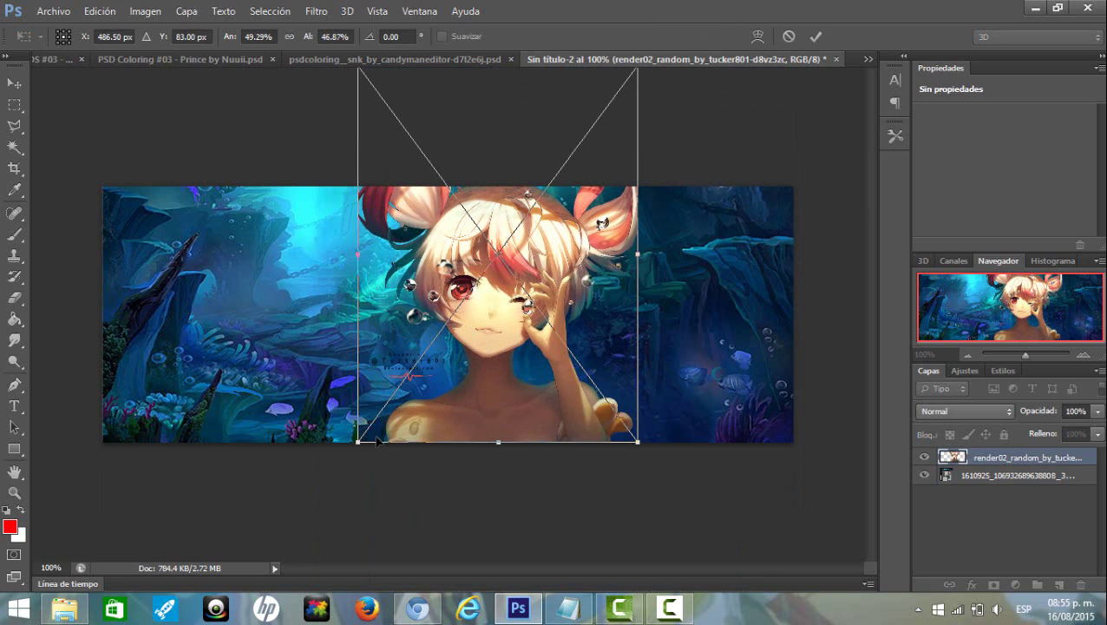
{"action": "left_click_drag", "start_coordinate": [330, 494], "coordinate": [268, 550]}
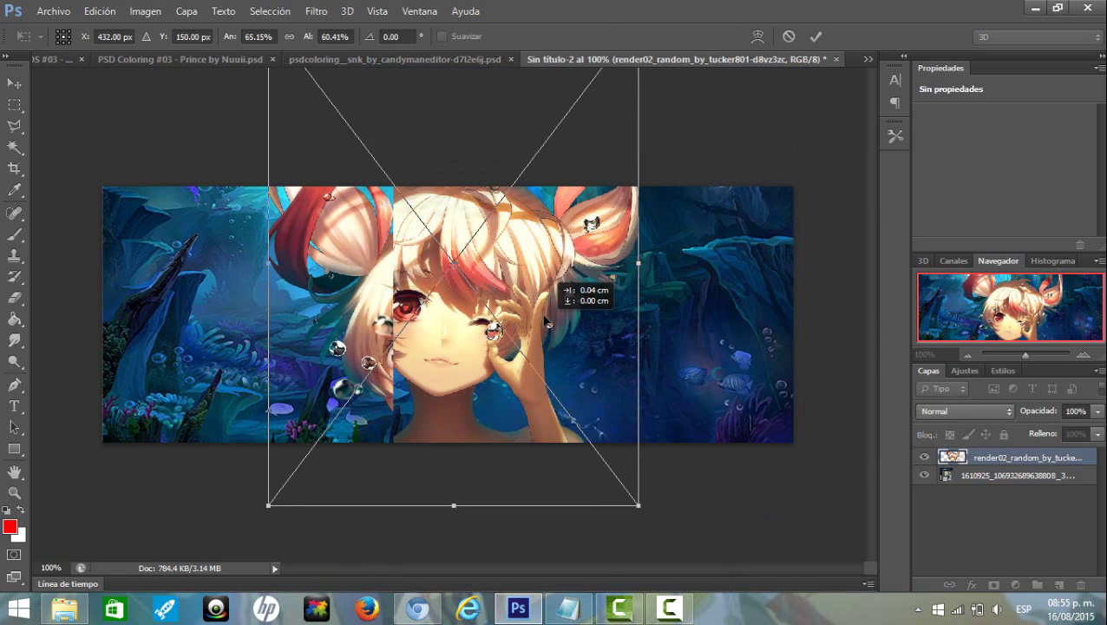
{"action": "left_click_drag", "start_coordinate": [544, 328], "coordinate": [547, 295]}
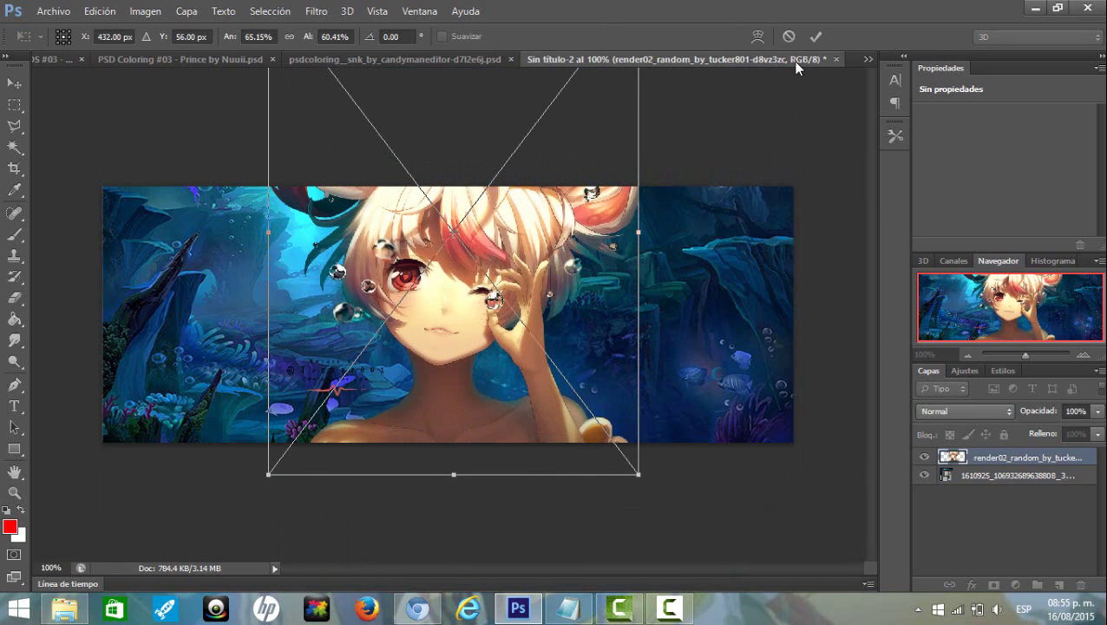
{"action": "left_click", "coordinate": [815, 37]}
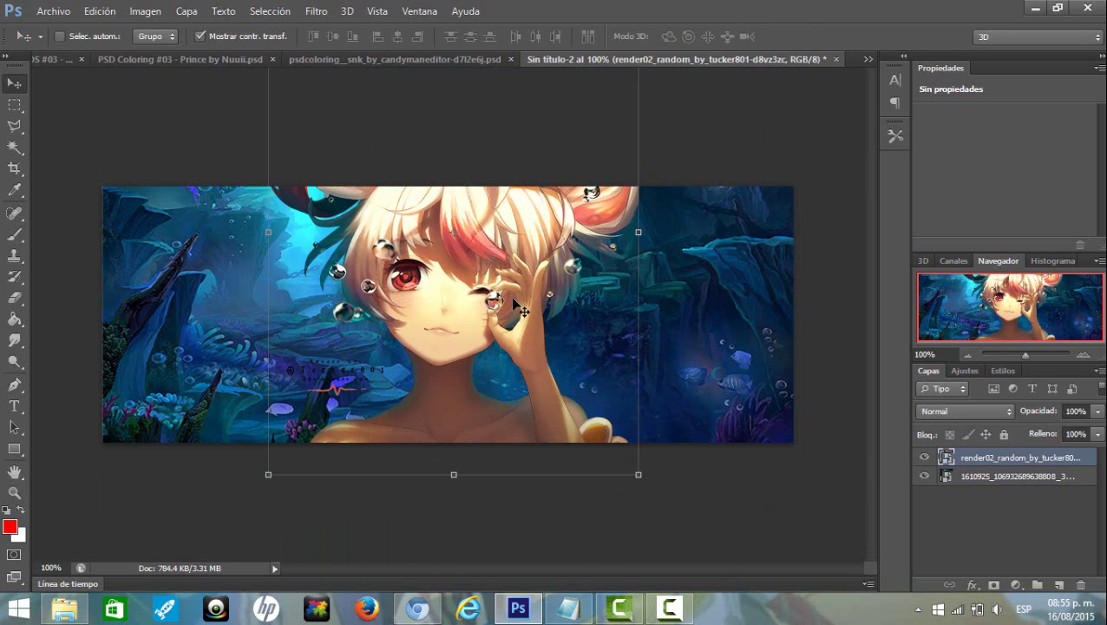
{"action": "left_click_drag", "start_coordinate": [513, 299], "coordinate": [516, 261]}
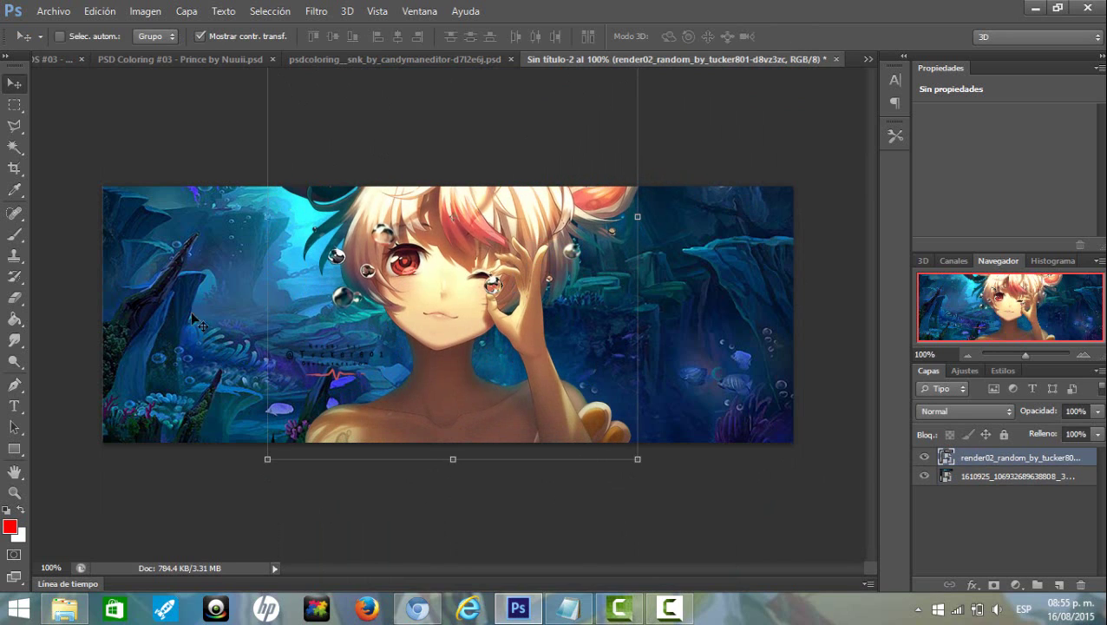
- Pick the Eraser and rasterize the render layer
{"action": "key", "text": "e"}
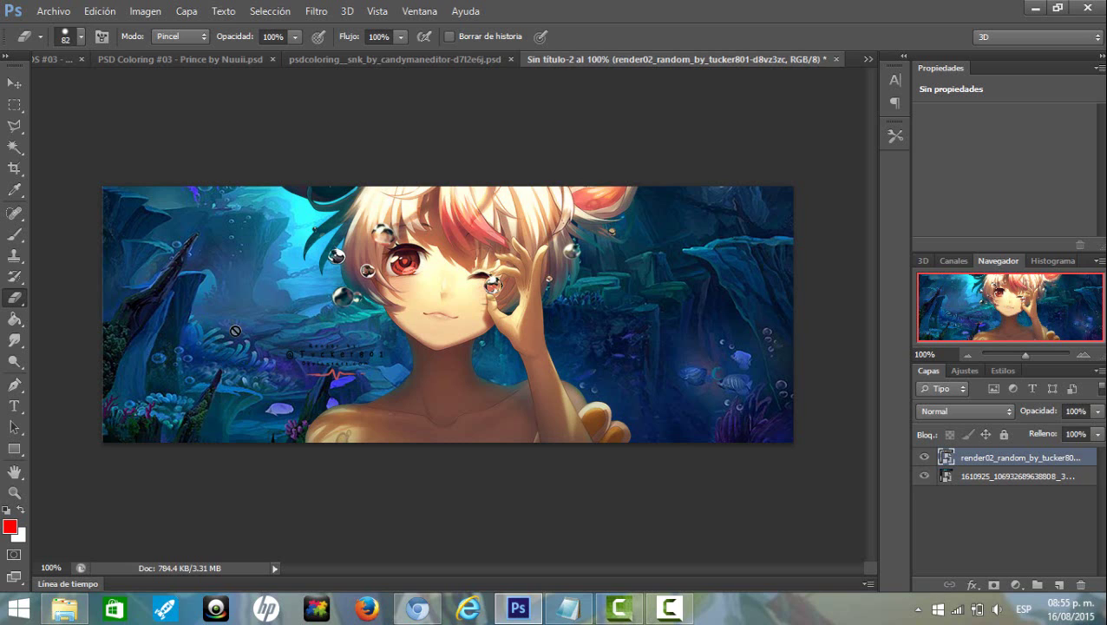
{"action": "left_click", "coordinate": [436, 299]}
{"action": "left_click", "coordinate": [489, 247]}
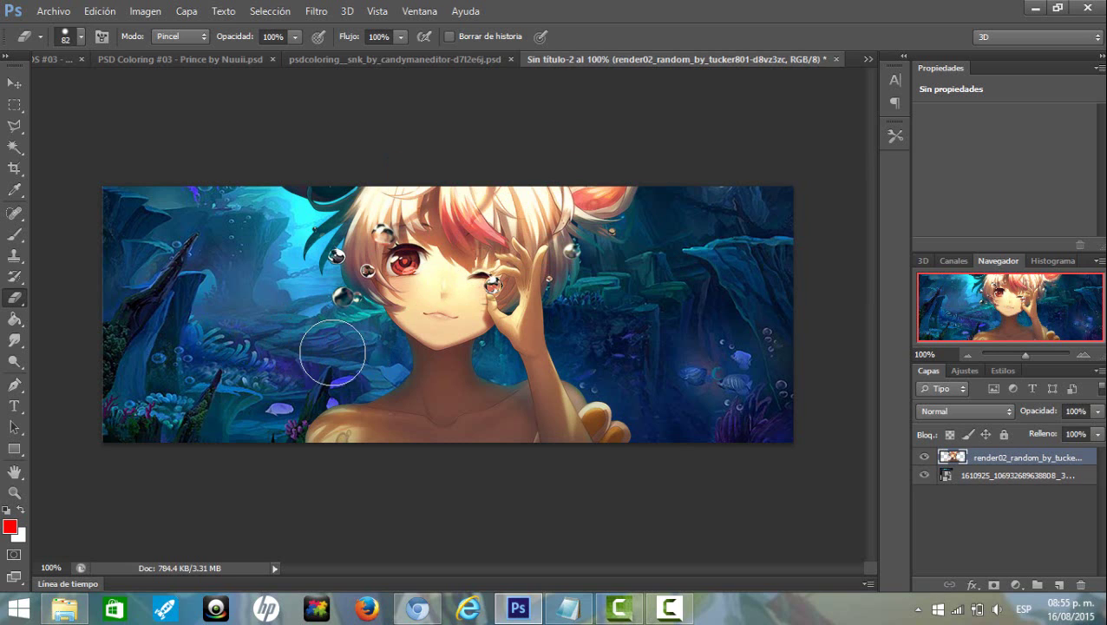
- Duplicate the render layer with Duplicar capa, as the notes instruct
{"action": "left_click", "coordinate": [584, 602]}
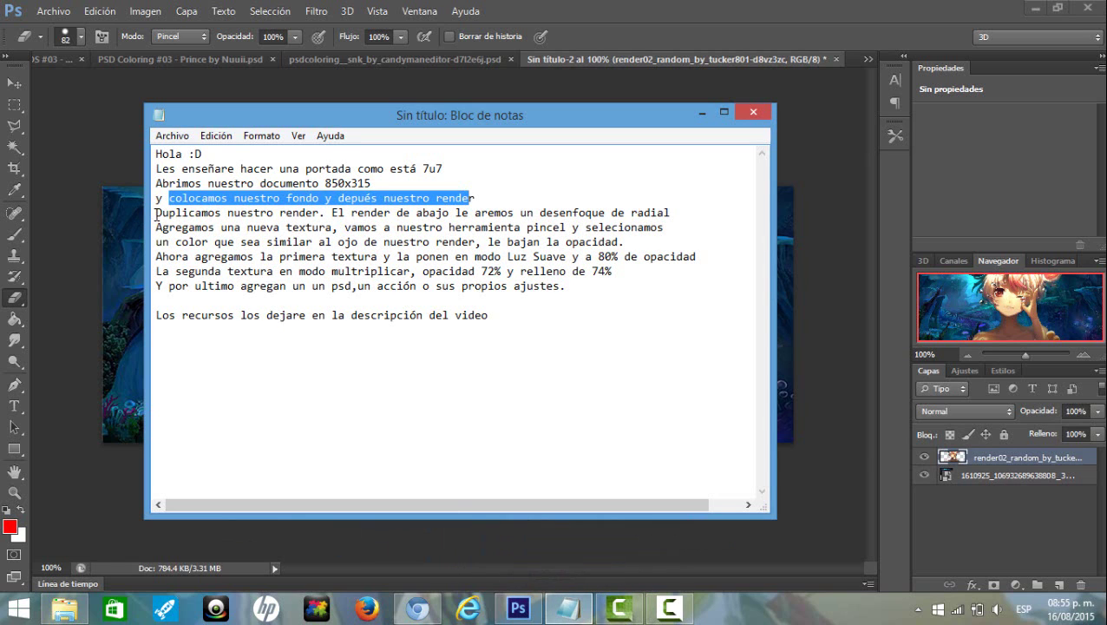
{"action": "left_click_drag", "start_coordinate": [156, 214], "coordinate": [328, 213]}
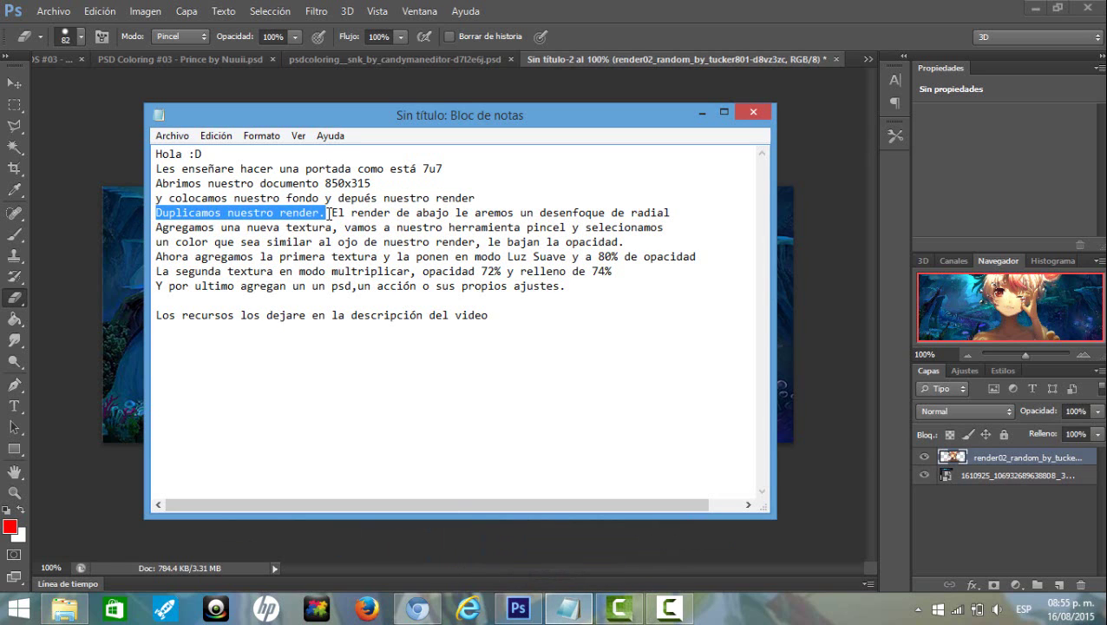
{"action": "left_click", "coordinate": [696, 115]}
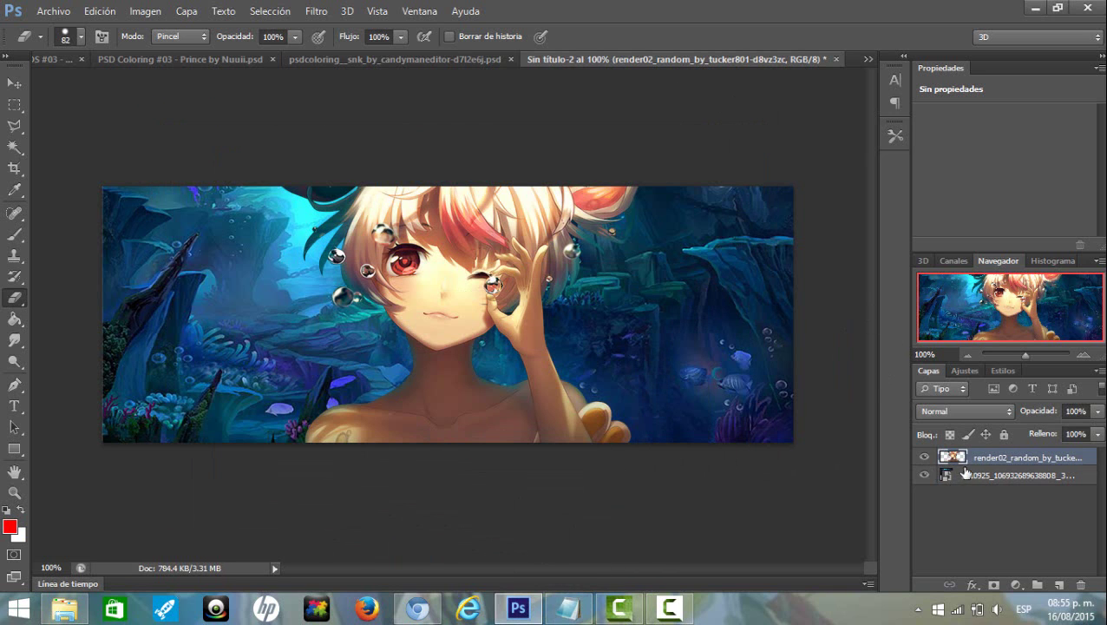
{"action": "right_click", "coordinate": [976, 466]}
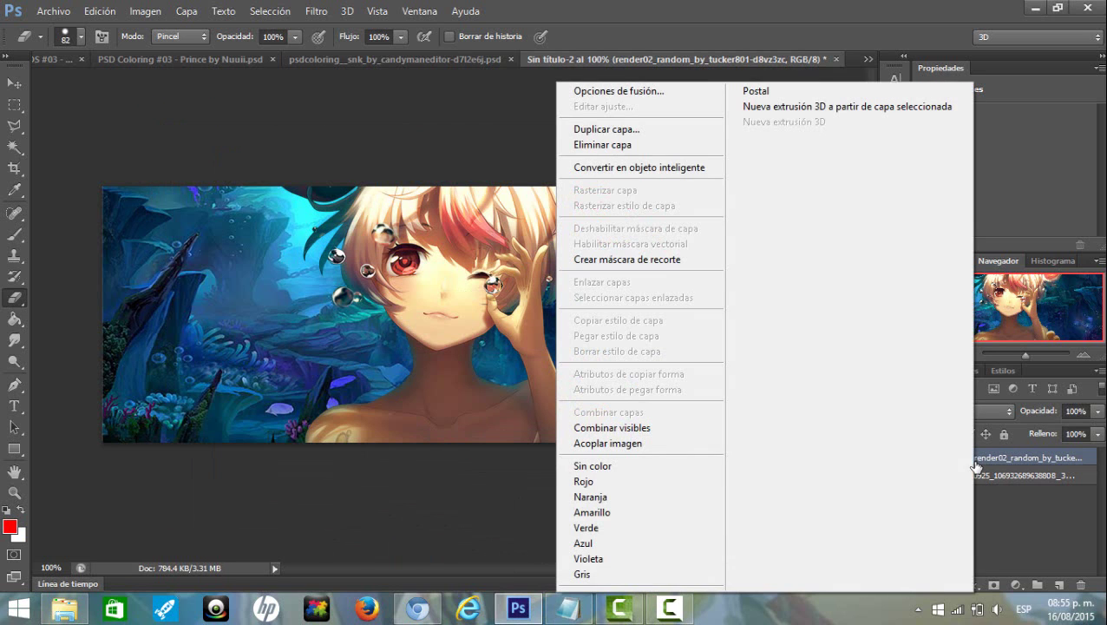
{"action": "left_click", "coordinate": [640, 126]}
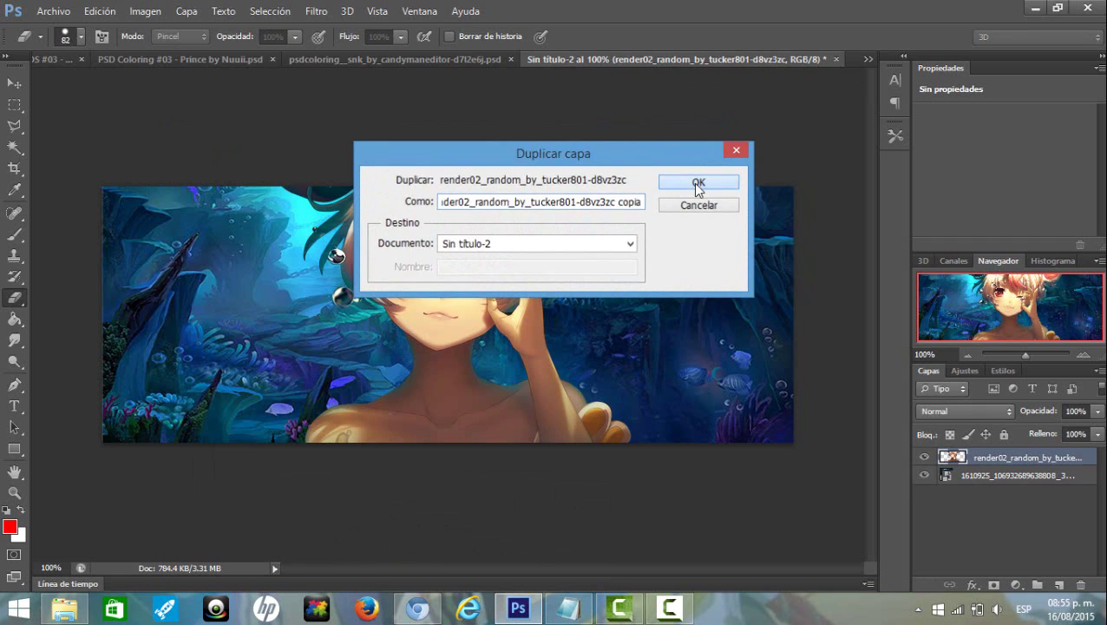
{"action": "left_click", "coordinate": [699, 183]}
- Review the radial blur step in the tutorial notes
{"action": "left_click", "coordinate": [568, 607]}
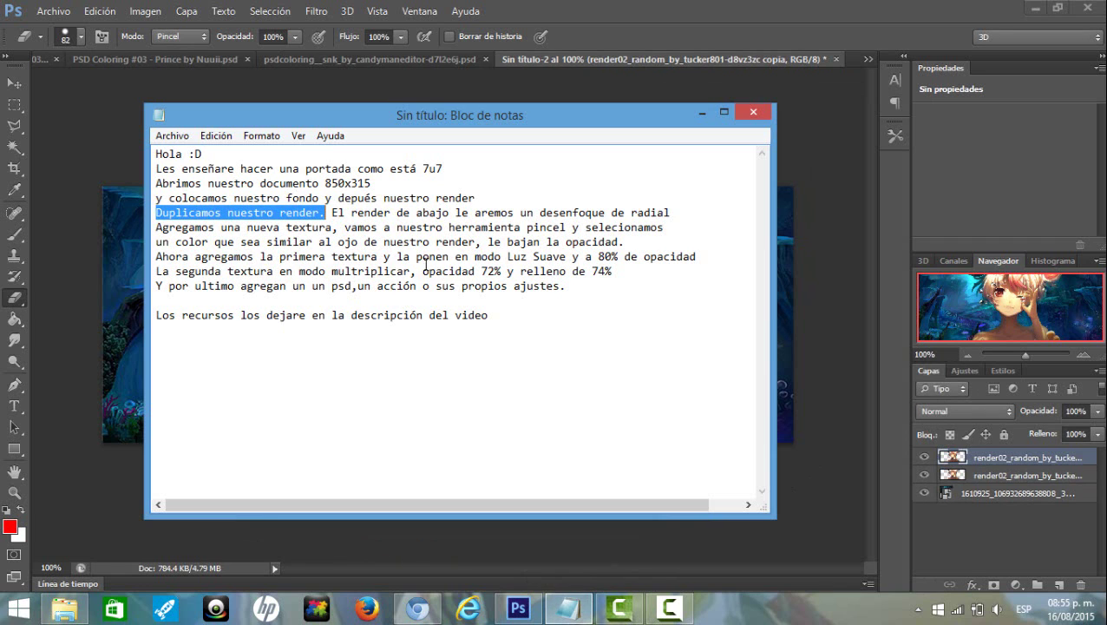
{"action": "left_click", "coordinate": [331, 212]}
{"action": "left_click", "coordinate": [605, 226], "text": "shift"}
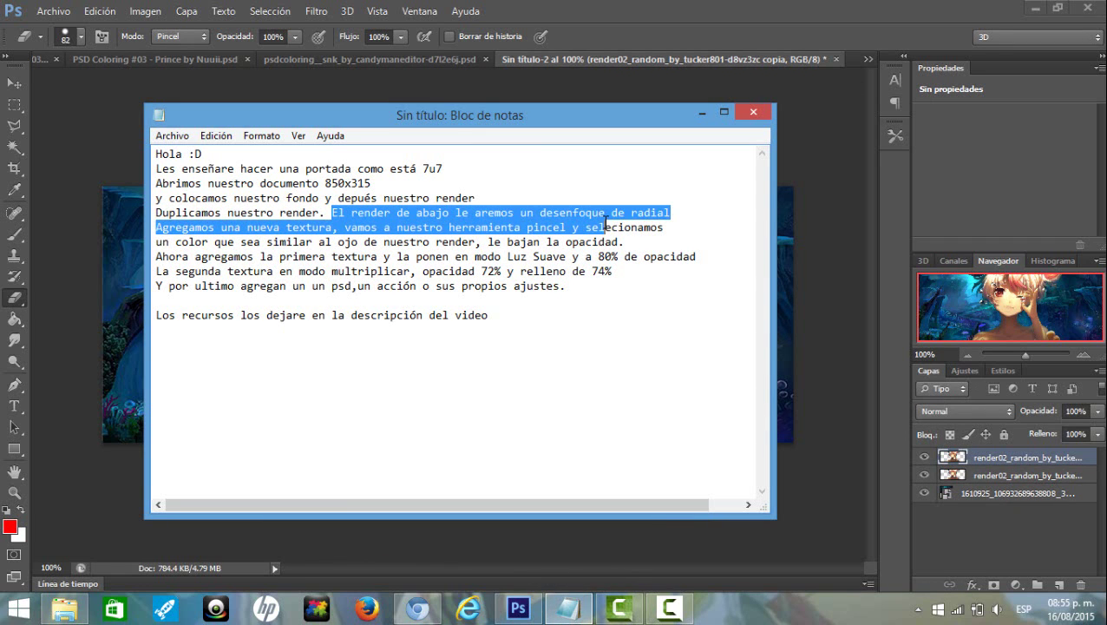
{"action": "mouse_move", "coordinate": [605, 225]}
{"action": "left_mouse_down"}
{"action": "mouse_move", "coordinate": [339, 224]}
{"action": "mouse_move", "coordinate": [679, 216]}
{"action": "left_mouse_up"}
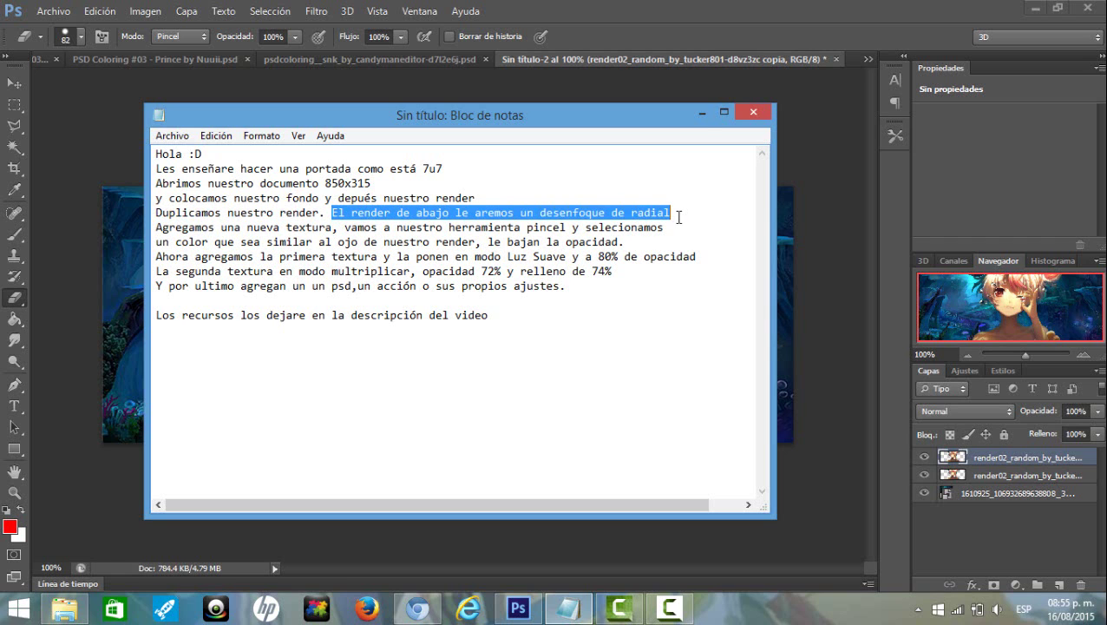
{"action": "left_click", "coordinate": [702, 113]}
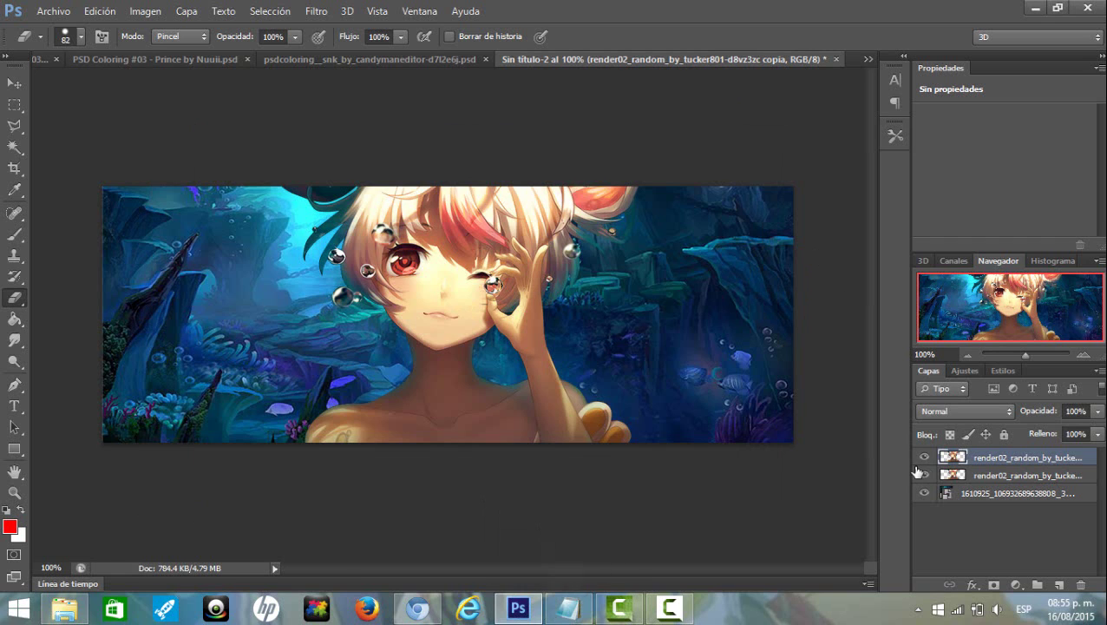
- Apply a Giro radial blur of amount 15 to the lower render copy
{"action": "left_click", "coordinate": [989, 477]}
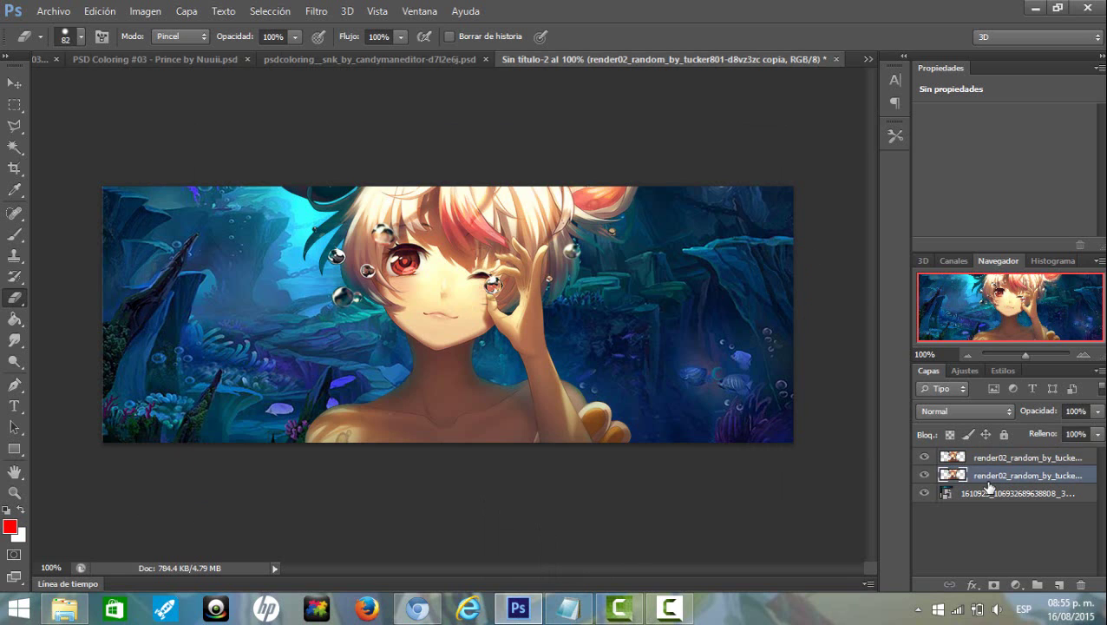
{"action": "left_click", "coordinate": [315, 11]}
{"action": "mouse_move", "coordinate": [339, 175]}
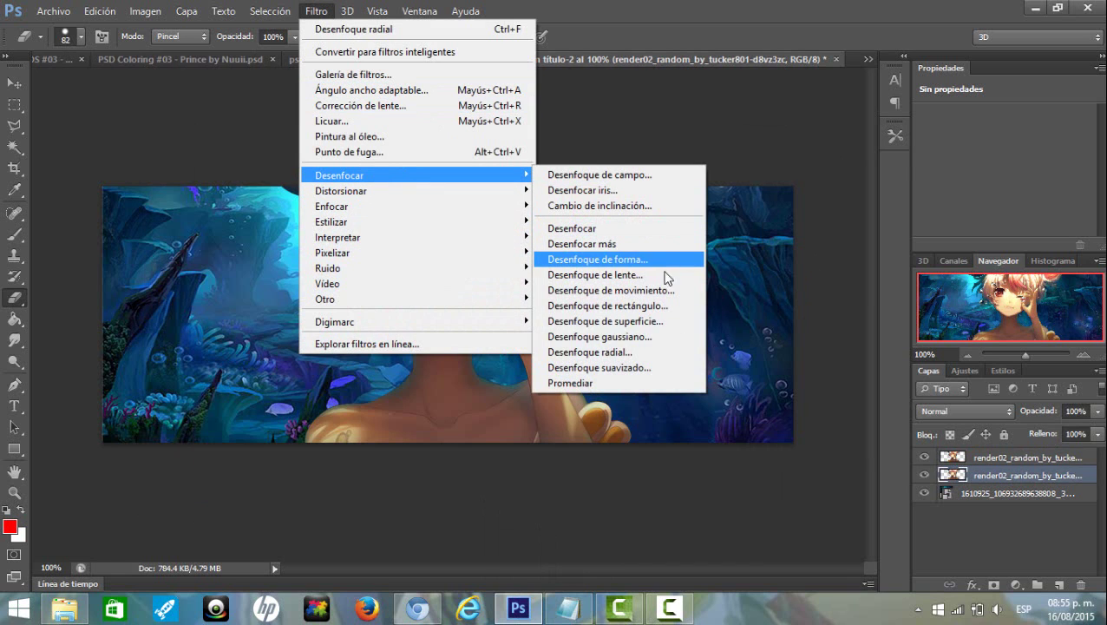
{"action": "left_click", "coordinate": [682, 351]}
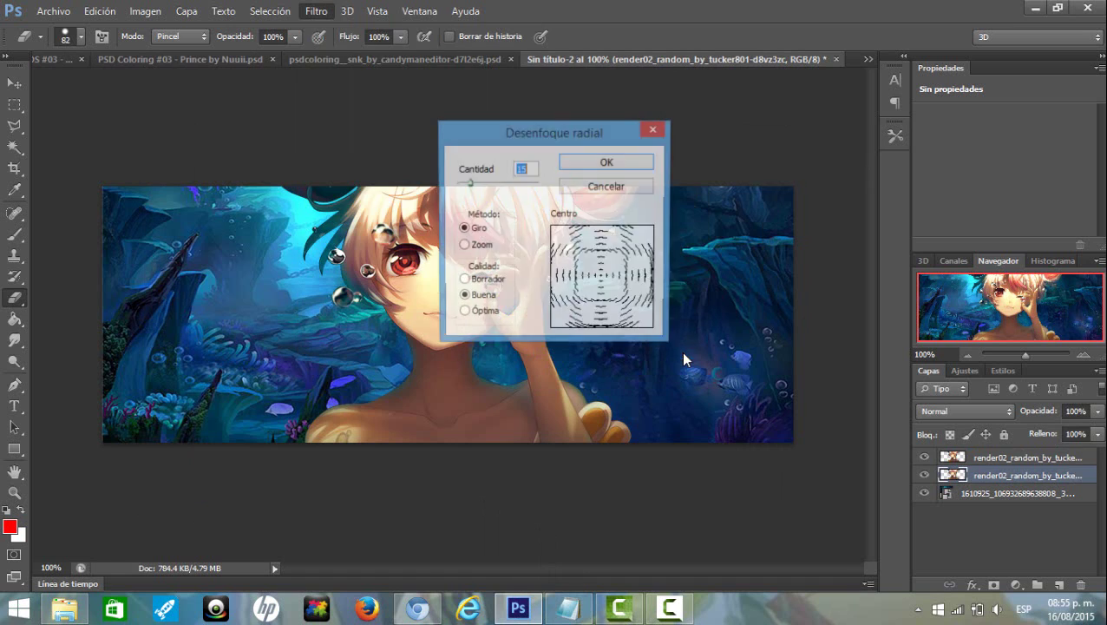
{"action": "left_click", "coordinate": [616, 166]}
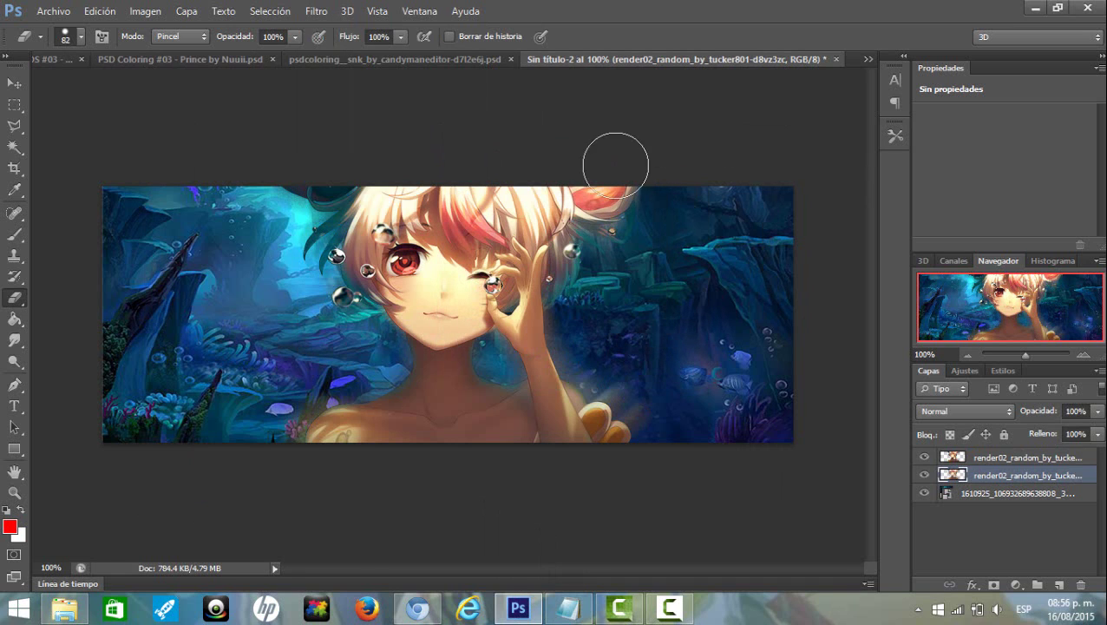
- Select the top render copy and read the notes on texture, brush and eye colour
{"action": "left_click", "coordinate": [984, 457]}
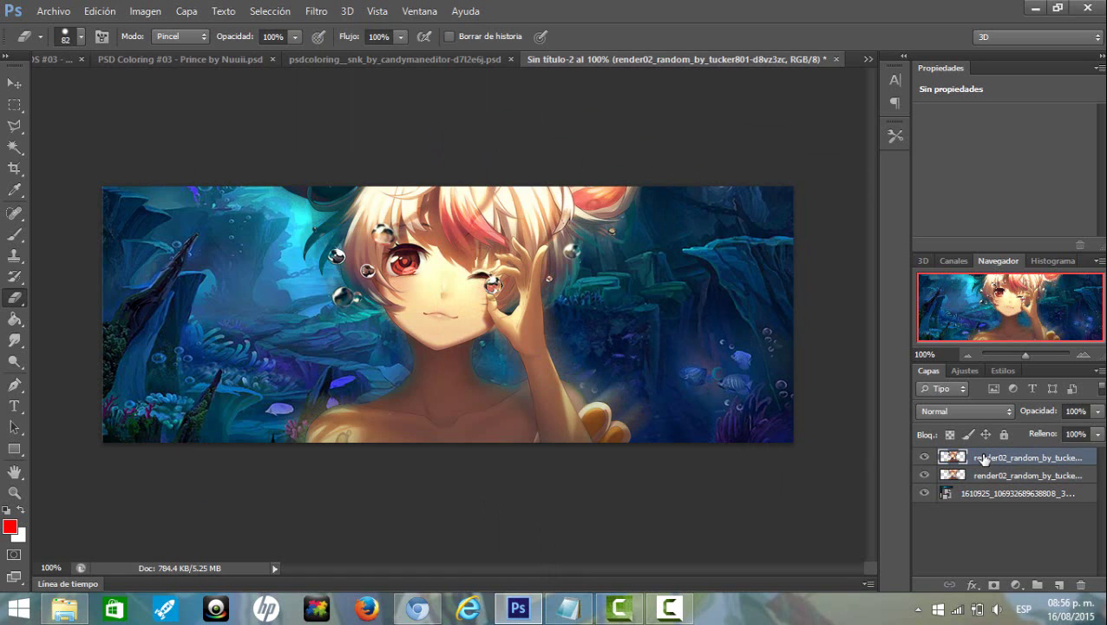
{"action": "left_click", "coordinate": [588, 606]}
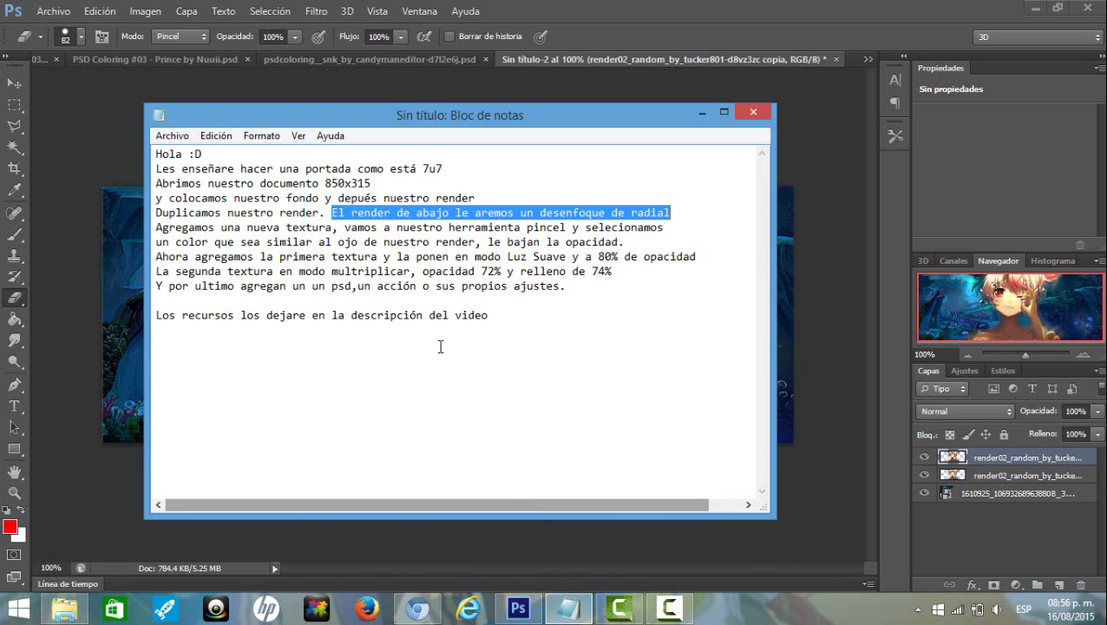
{"action": "left_click_drag", "start_coordinate": [157, 227], "coordinate": [310, 227]}
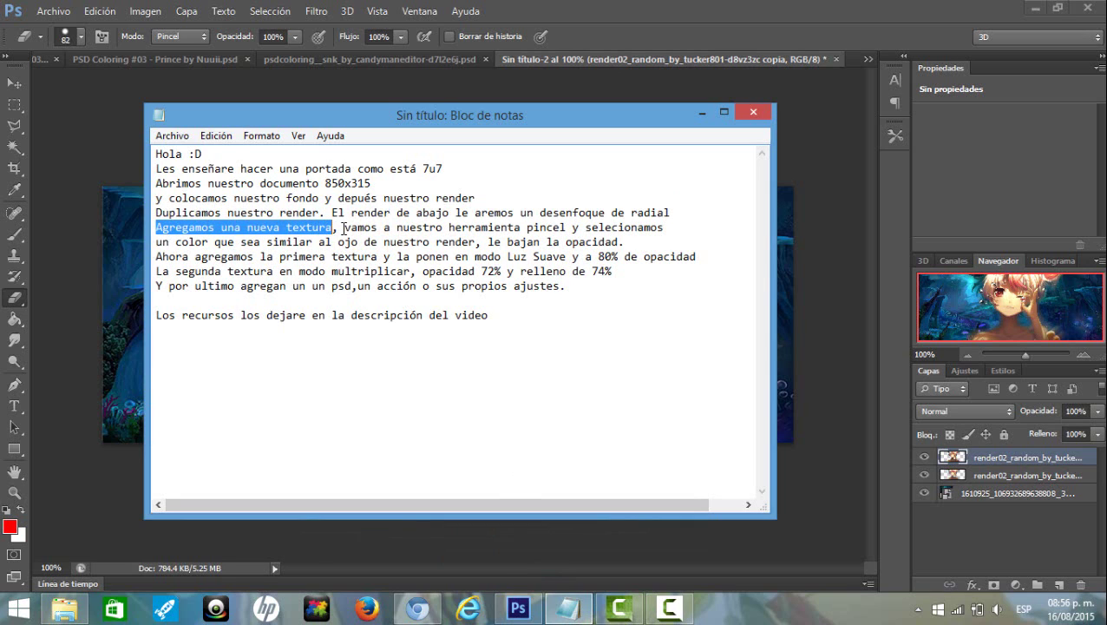
{"action": "left_click_drag", "start_coordinate": [345, 227], "coordinate": [631, 227]}
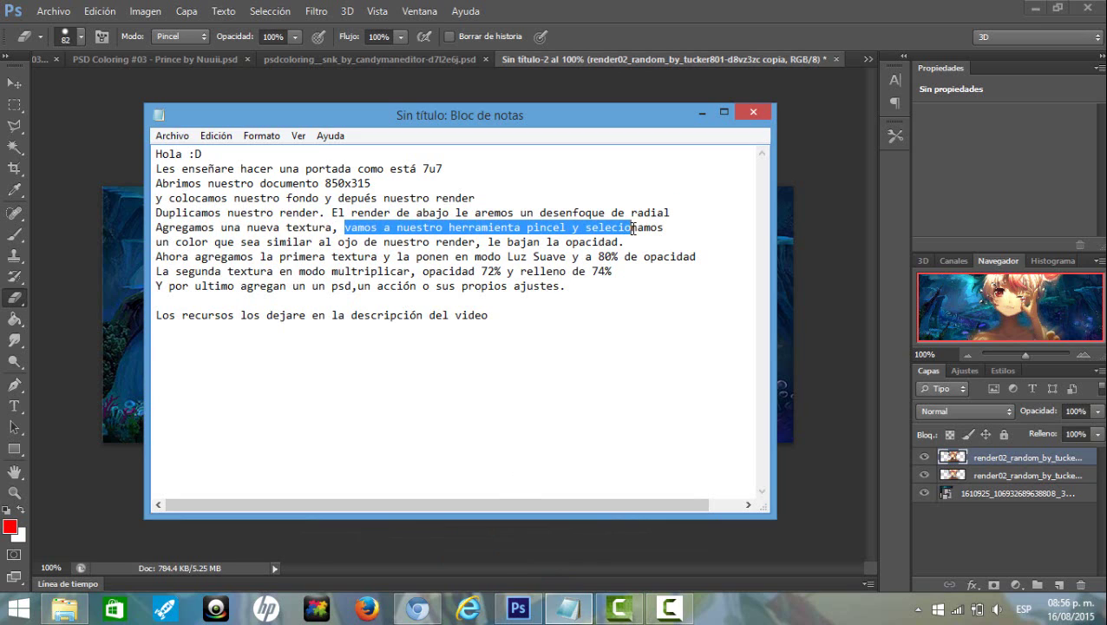
{"action": "left_click", "coordinate": [660, 228]}
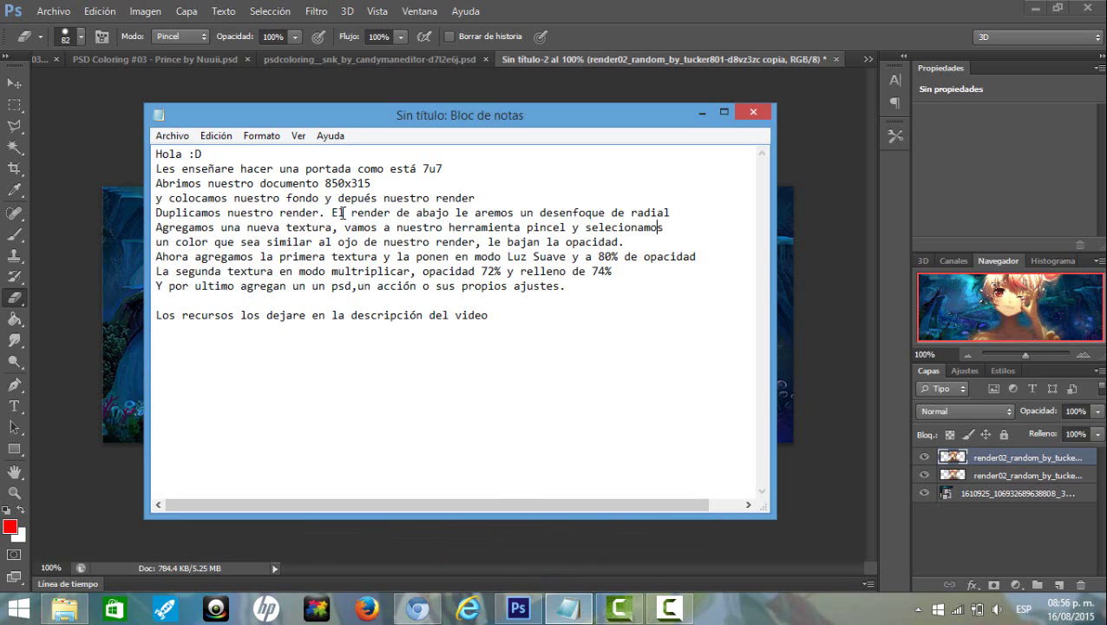
{"action": "left_click_drag", "start_coordinate": [157, 242], "coordinate": [622, 242]}
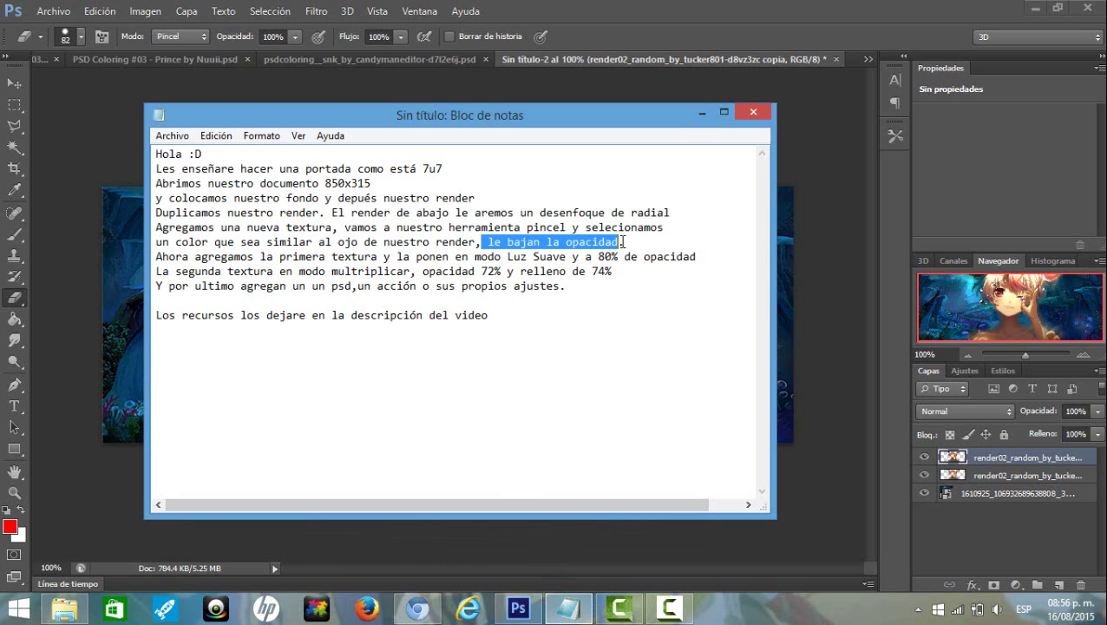
{"action": "left_click", "coordinate": [705, 111]}
- Add a new empty layer named Capa 1
{"action": "left_click", "coordinate": [185, 12]}
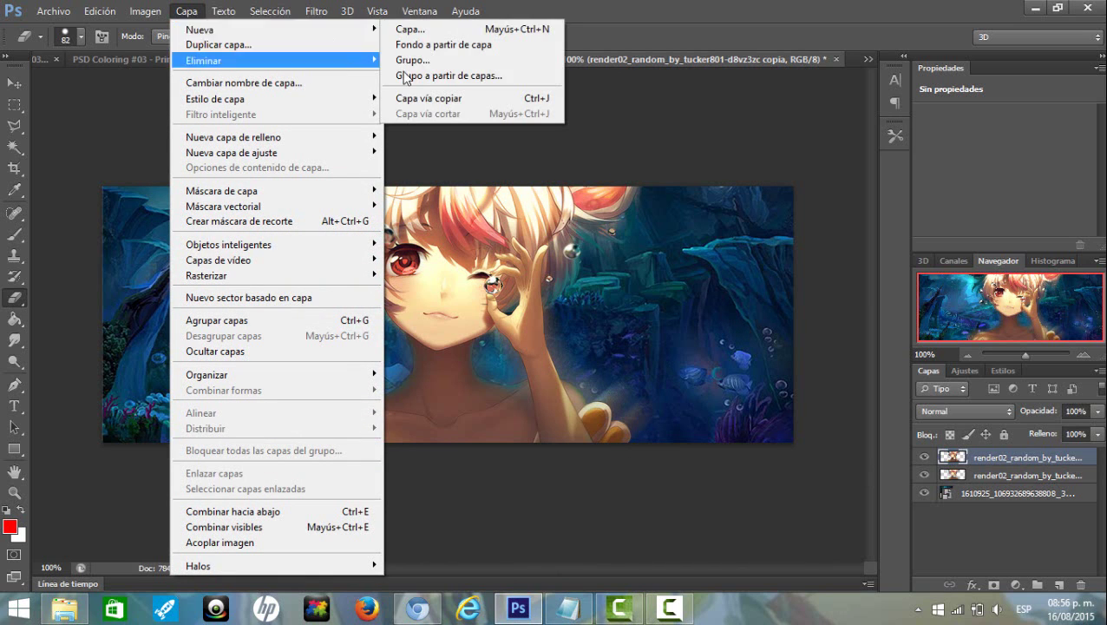
{"action": "mouse_move", "coordinate": [199, 29]}
{"action": "left_click", "coordinate": [423, 32]}
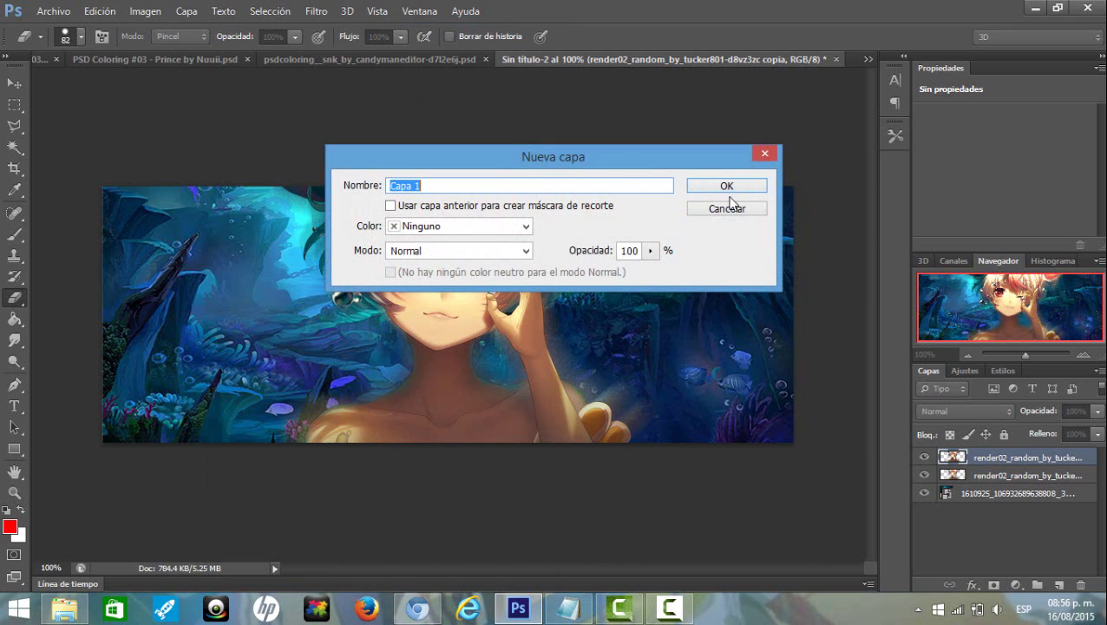
{"action": "left_click", "coordinate": [725, 186]}
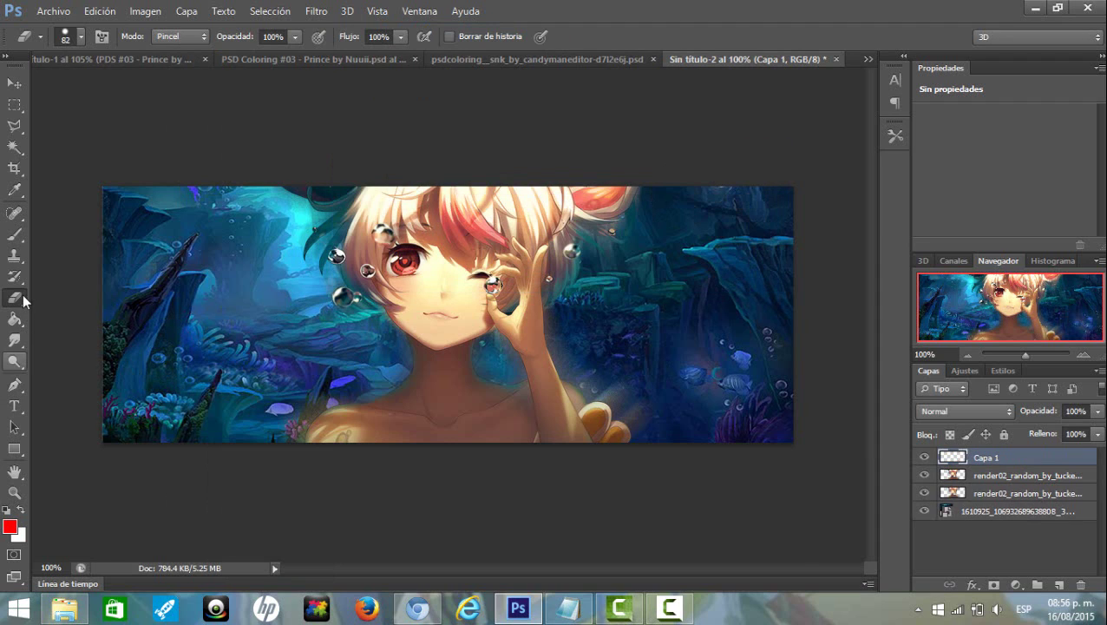
- Paint a soft red tint over the girl's eye with the Brush at 27% opacity
{"action": "left_click", "coordinate": [15, 232]}
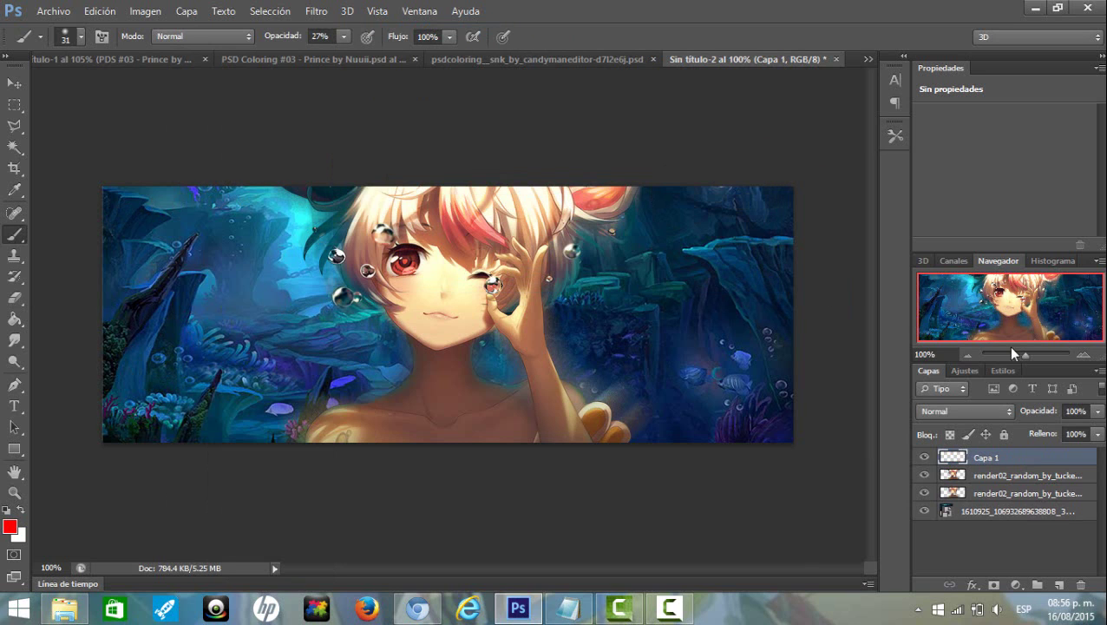
{"action": "left_click_drag", "start_coordinate": [1023, 355], "coordinate": [1035, 354]}
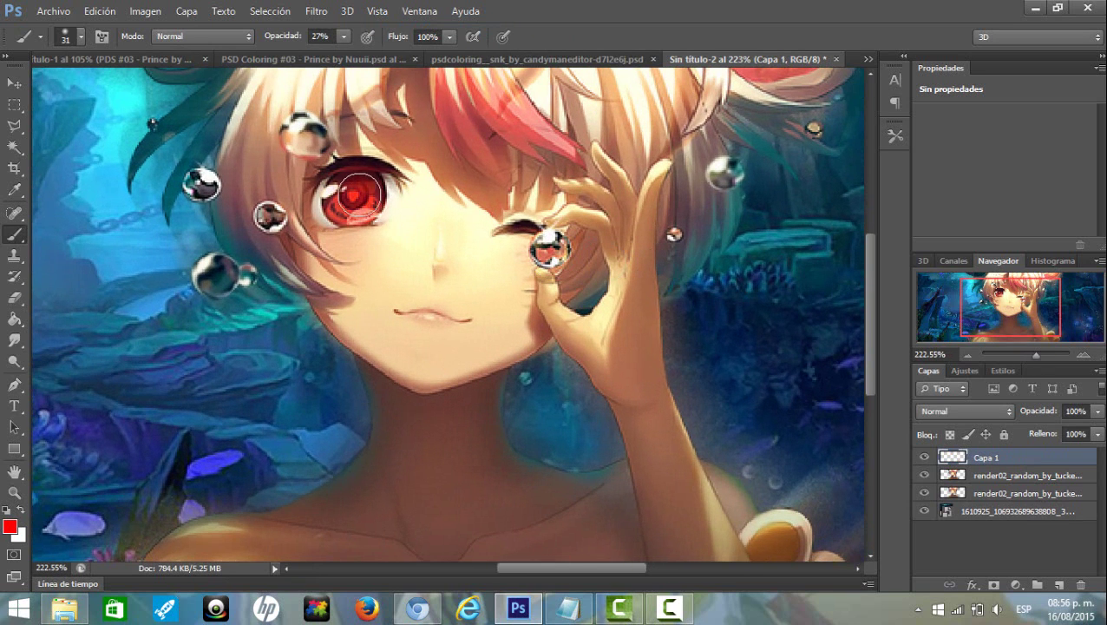
{"action": "mouse_move", "coordinate": [362, 185]}
{"action": "left_mouse_down"}
{"action": "mouse_move", "coordinate": [362, 200]}
{"action": "mouse_move", "coordinate": [349, 204]}
{"action": "mouse_move", "coordinate": [355, 198]}
{"action": "left_mouse_up"}
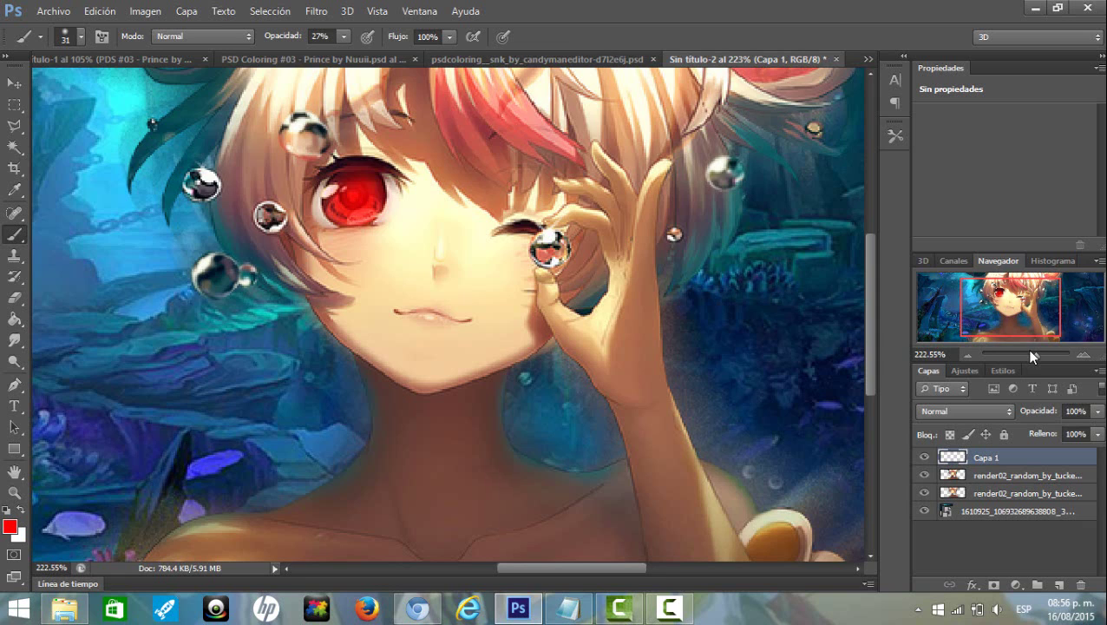
{"action": "left_click_drag", "start_coordinate": [1033, 356], "coordinate": [1028, 356]}
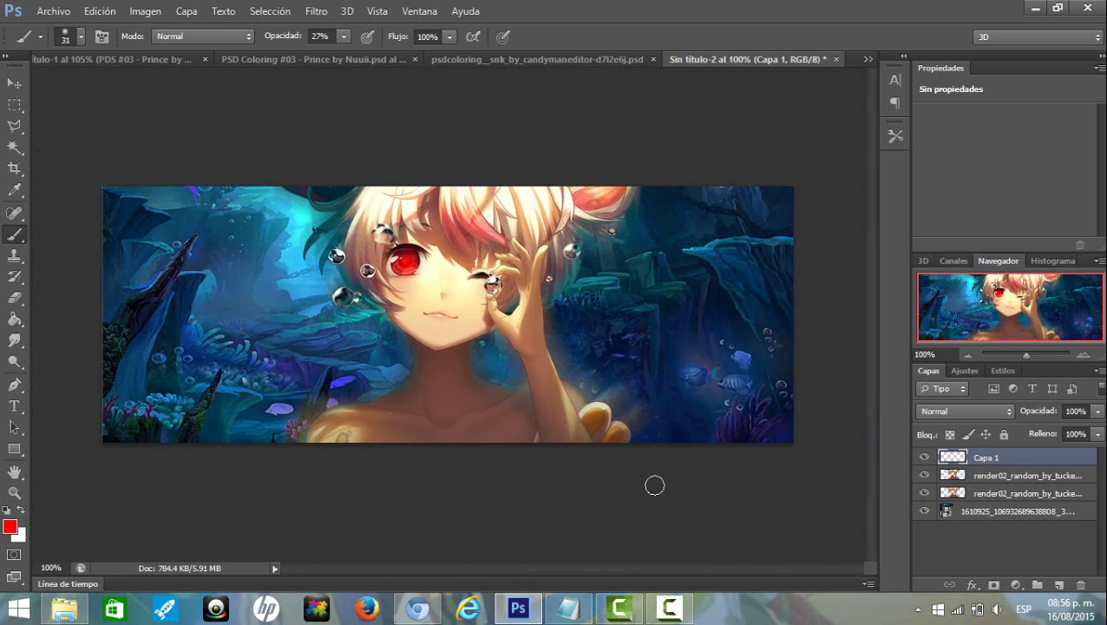
{"action": "left_click", "coordinate": [569, 607]}
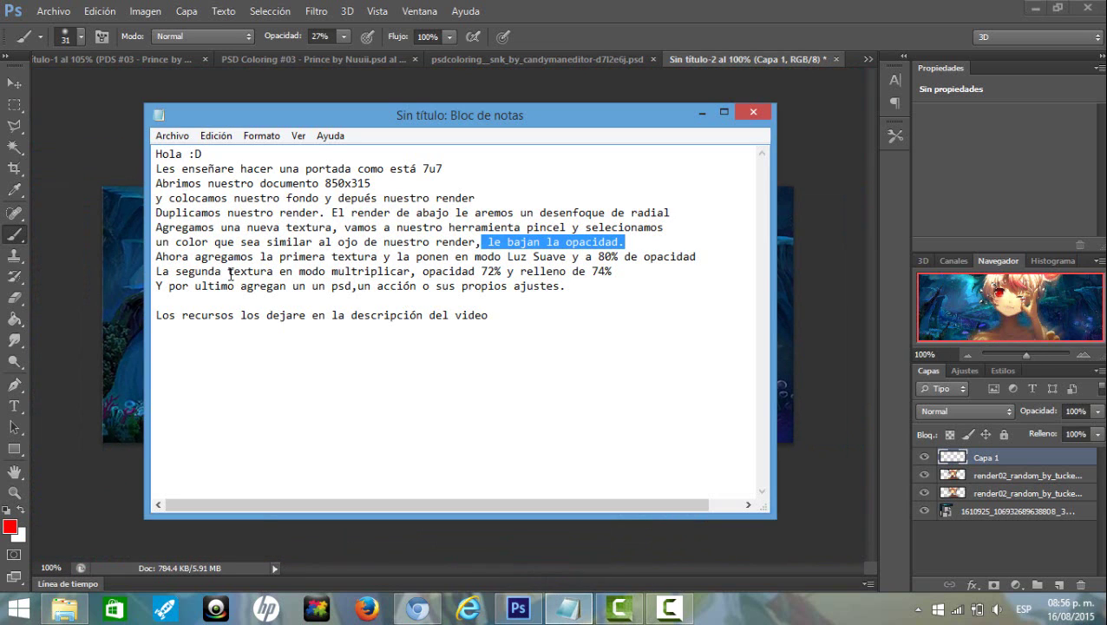
- Check the notes' step about adding the first texture
{"action": "left_click", "coordinate": [161, 256]}
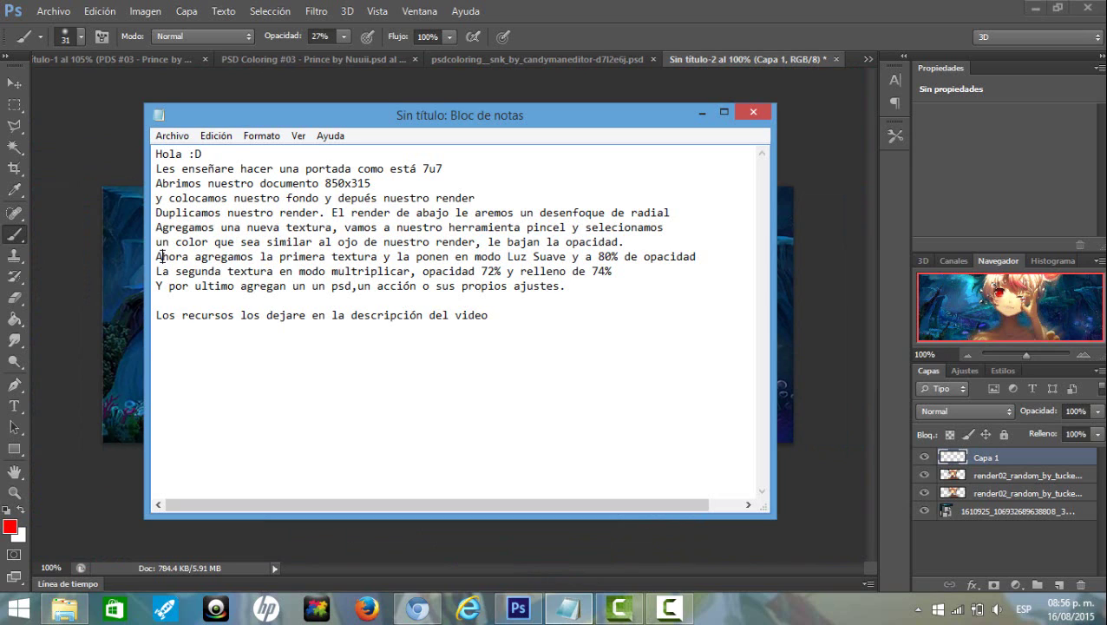
{"action": "left_click_drag", "start_coordinate": [158, 257], "coordinate": [389, 257]}
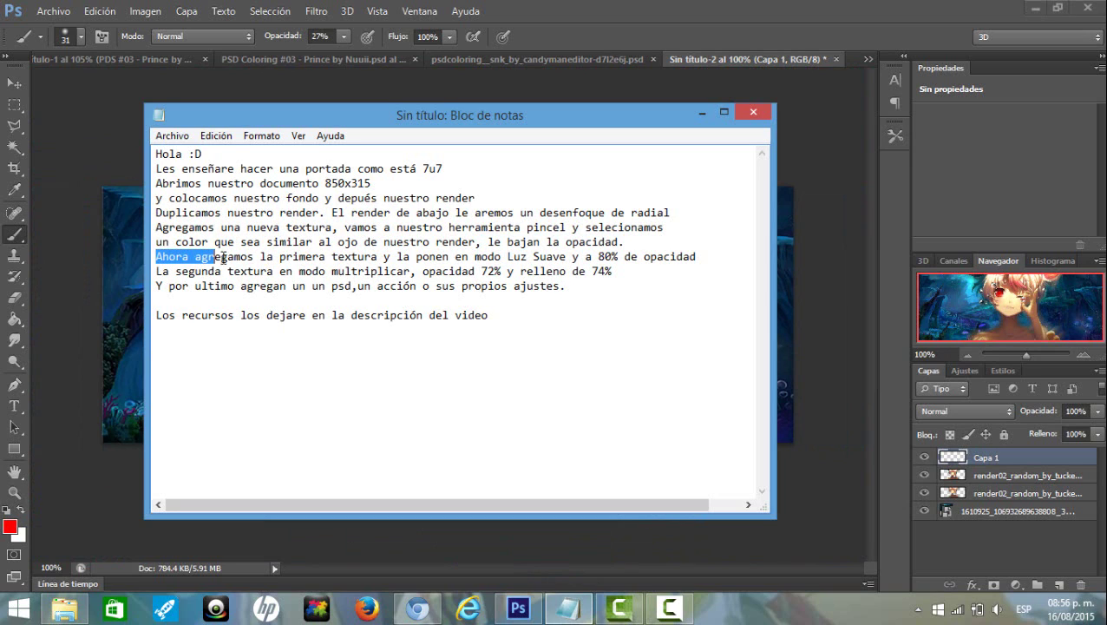
{"action": "left_click", "coordinate": [388, 257]}
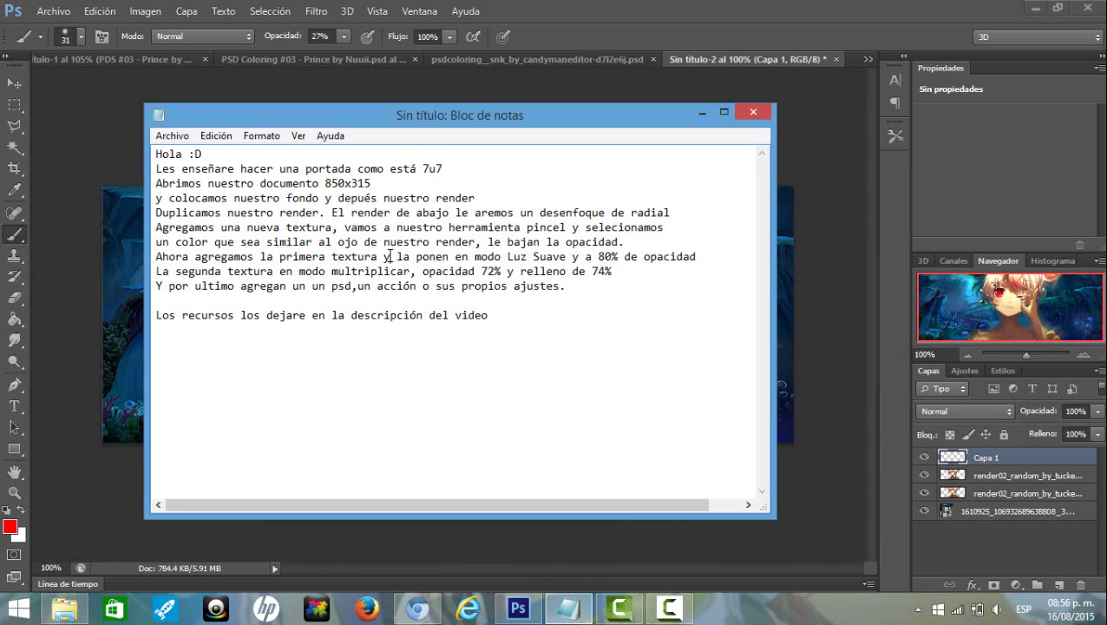
{"action": "left_click", "coordinate": [703, 112]}
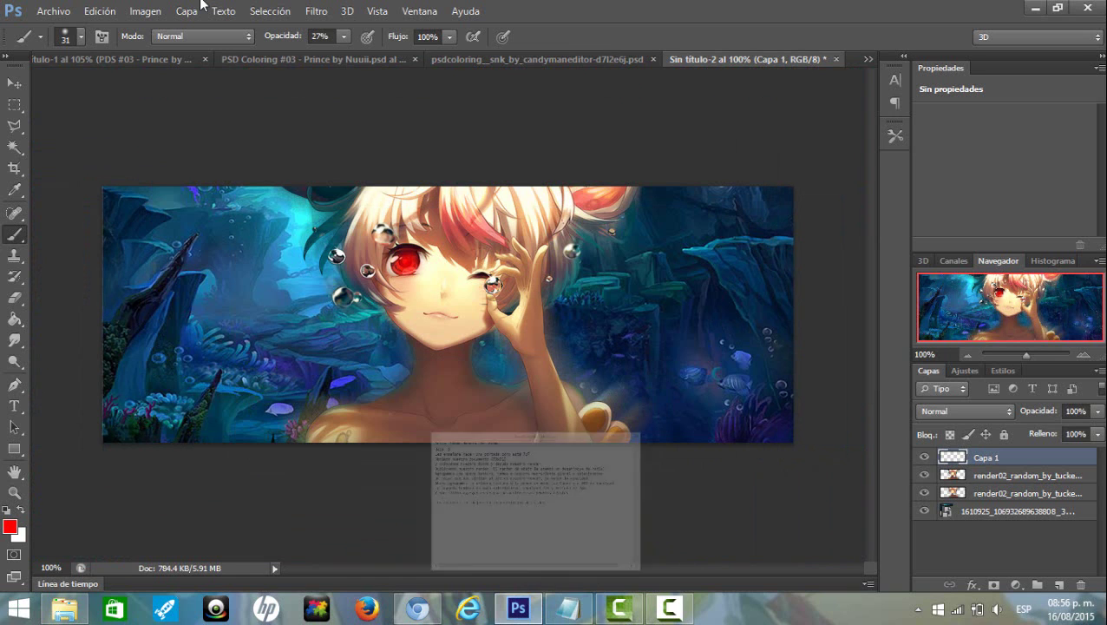
- Place the purple texture 2 and scale it to cover the whole banner
{"action": "left_click", "coordinate": [52, 10]}
{"action": "left_click", "coordinate": [154, 275]}
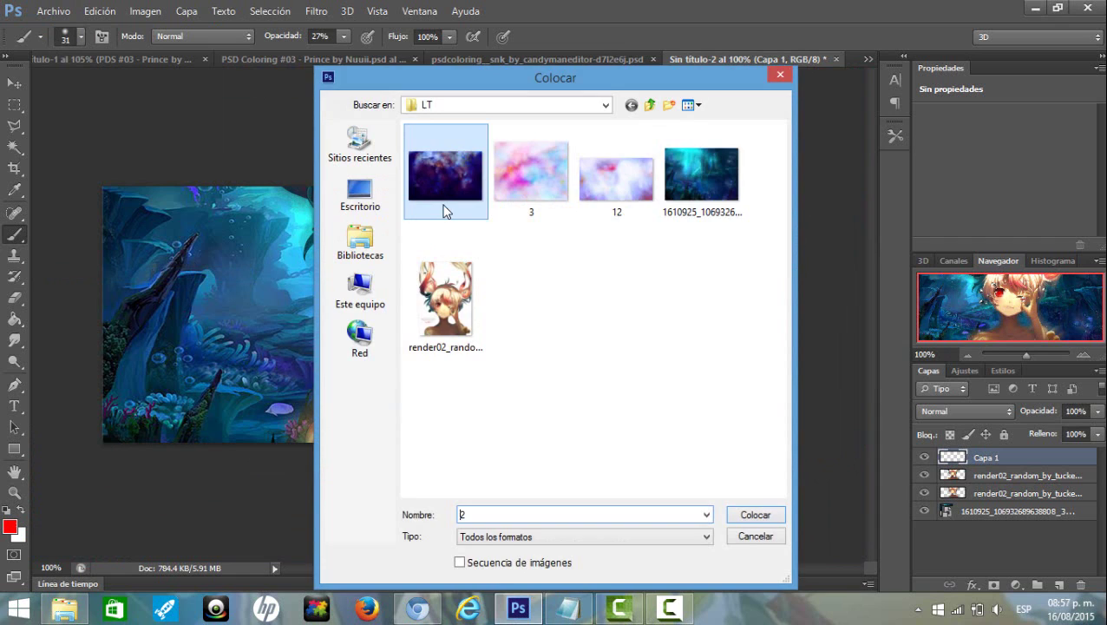
{"action": "double_click", "coordinate": [442, 207]}
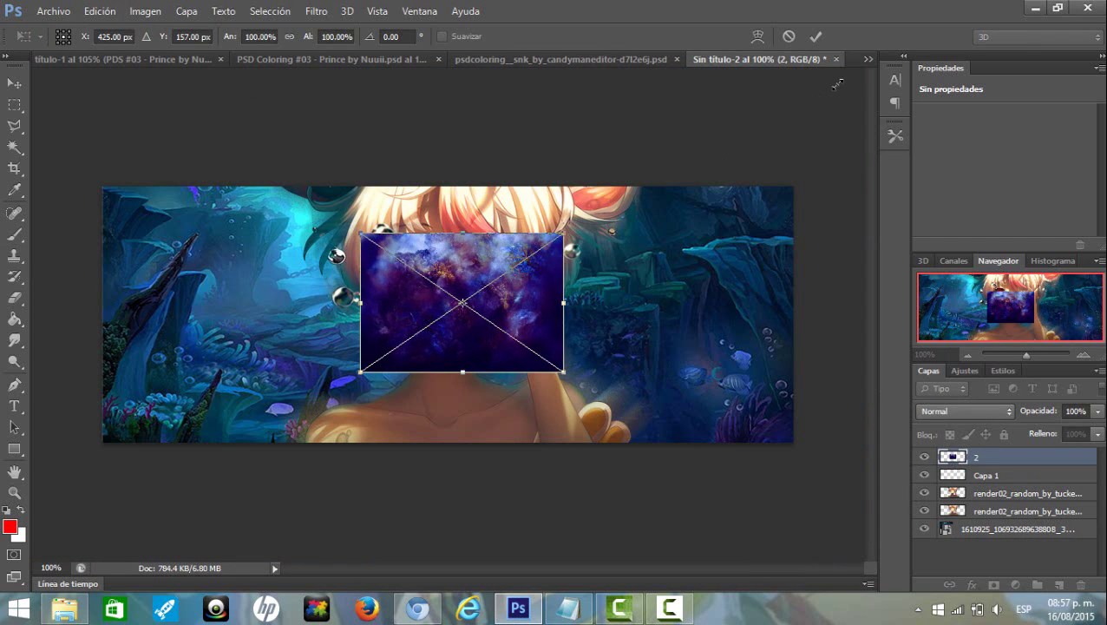
{"action": "left_click_drag", "start_coordinate": [534, 256], "coordinate": [836, 83]}
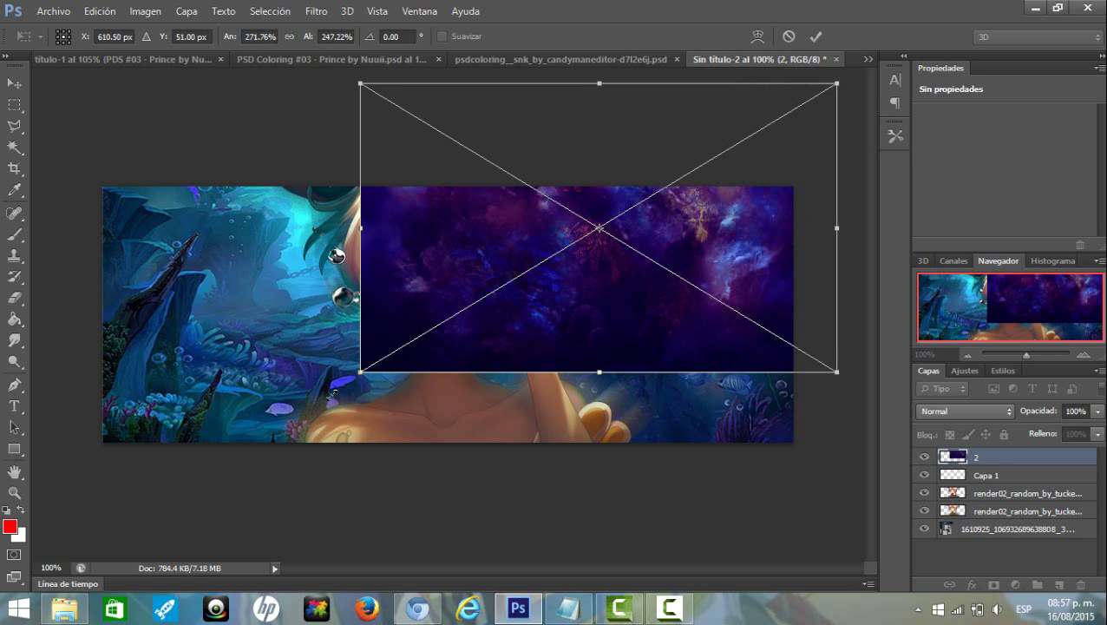
{"action": "left_click_drag", "start_coordinate": [360, 371], "coordinate": [131, 517]}
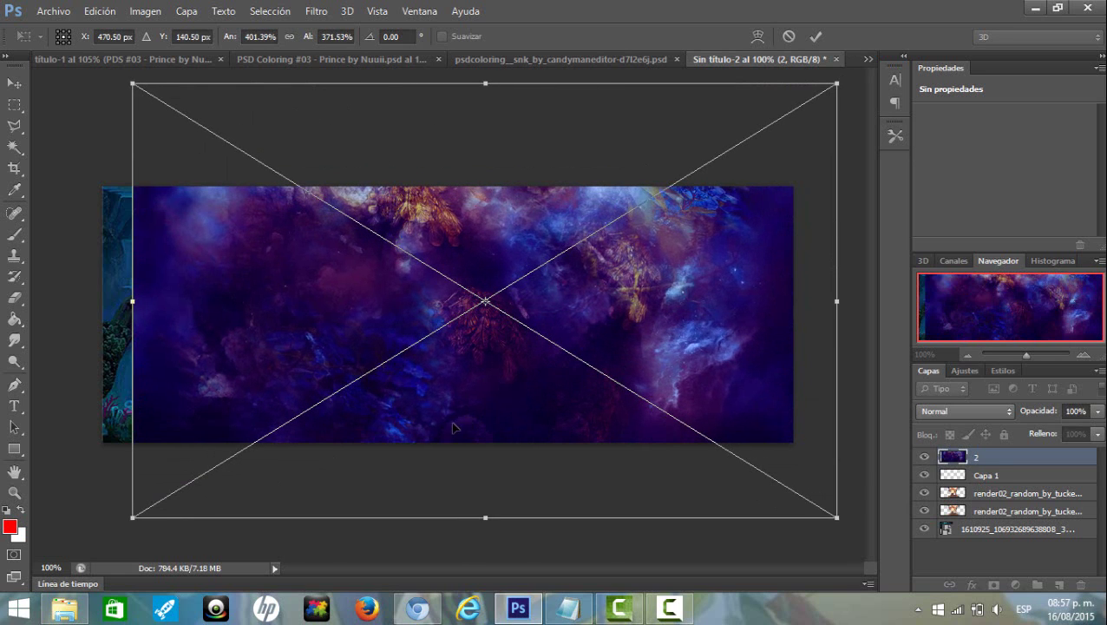
{"action": "left_click_drag", "start_coordinate": [452, 427], "coordinate": [421, 453]}
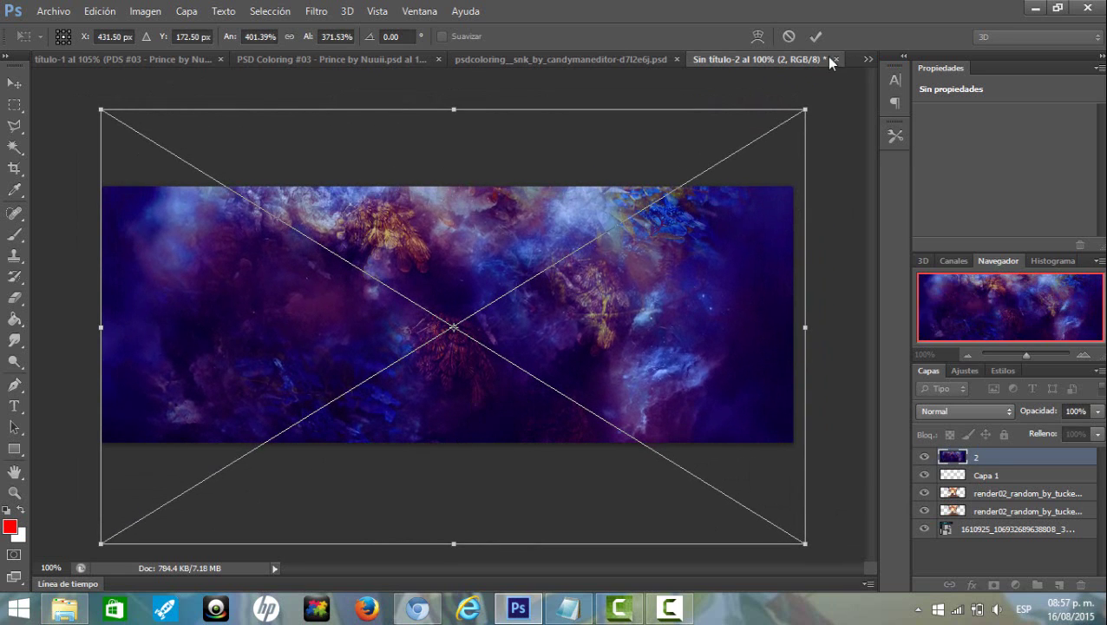
{"action": "left_click", "coordinate": [815, 37]}
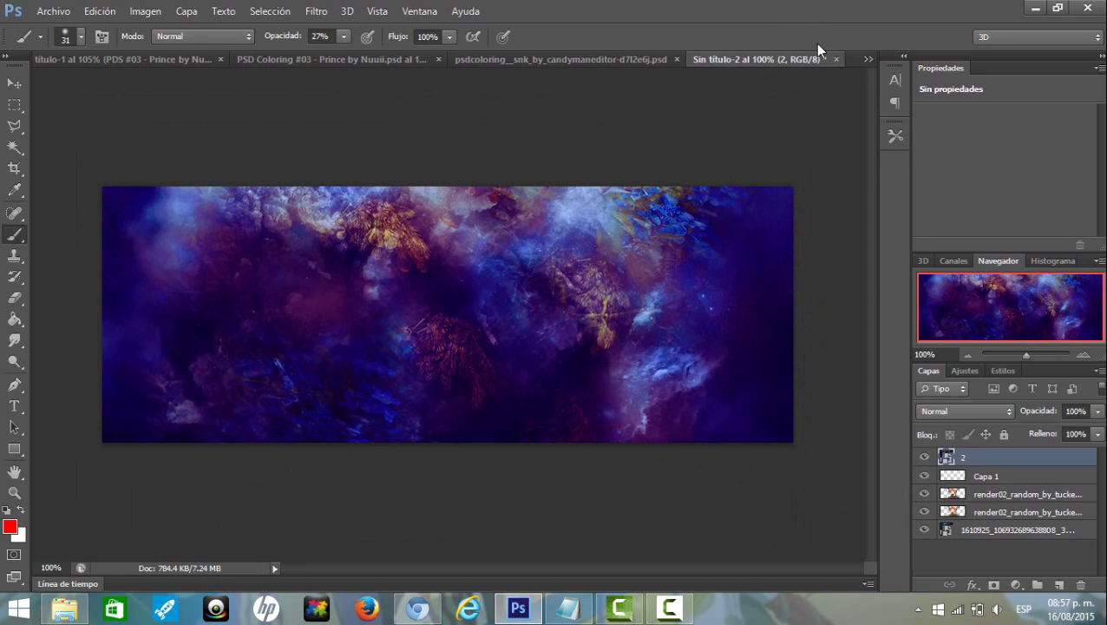
{"action": "left_click", "coordinate": [568, 607]}
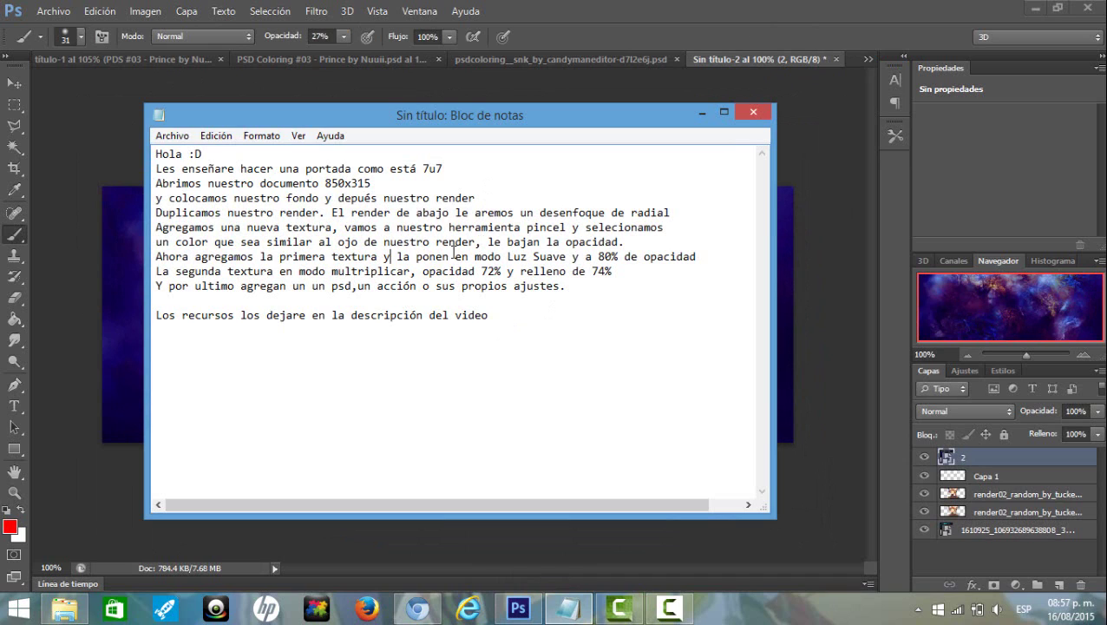
- Set layer 2 to Luz suave blend mode at 80% opacity
{"action": "left_click_drag", "start_coordinate": [397, 256], "coordinate": [677, 257]}
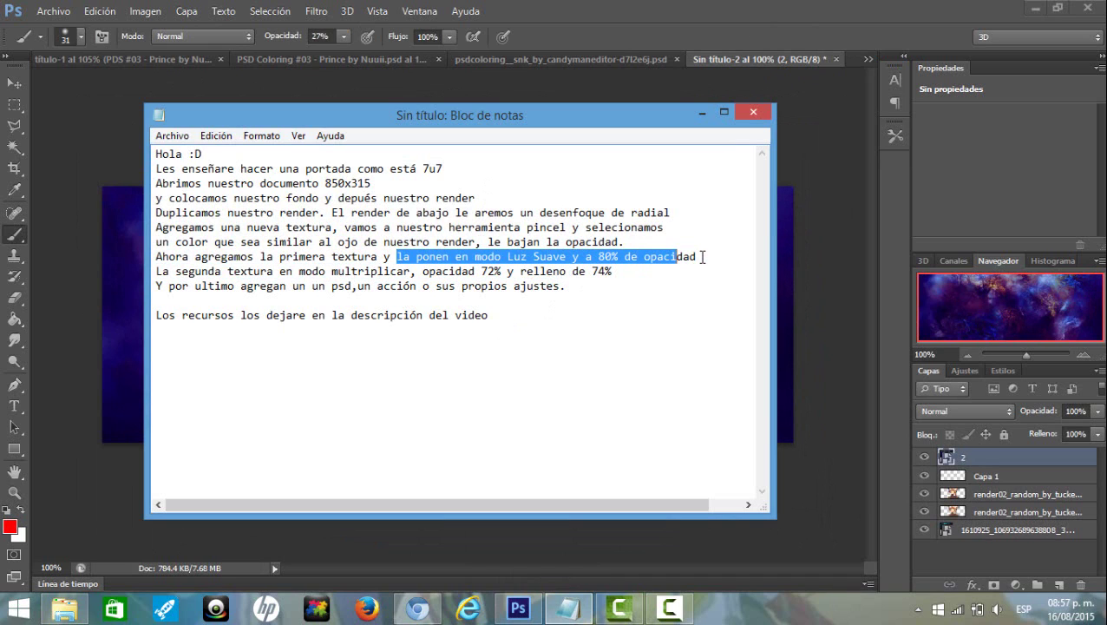
{"action": "left_click", "coordinate": [706, 118]}
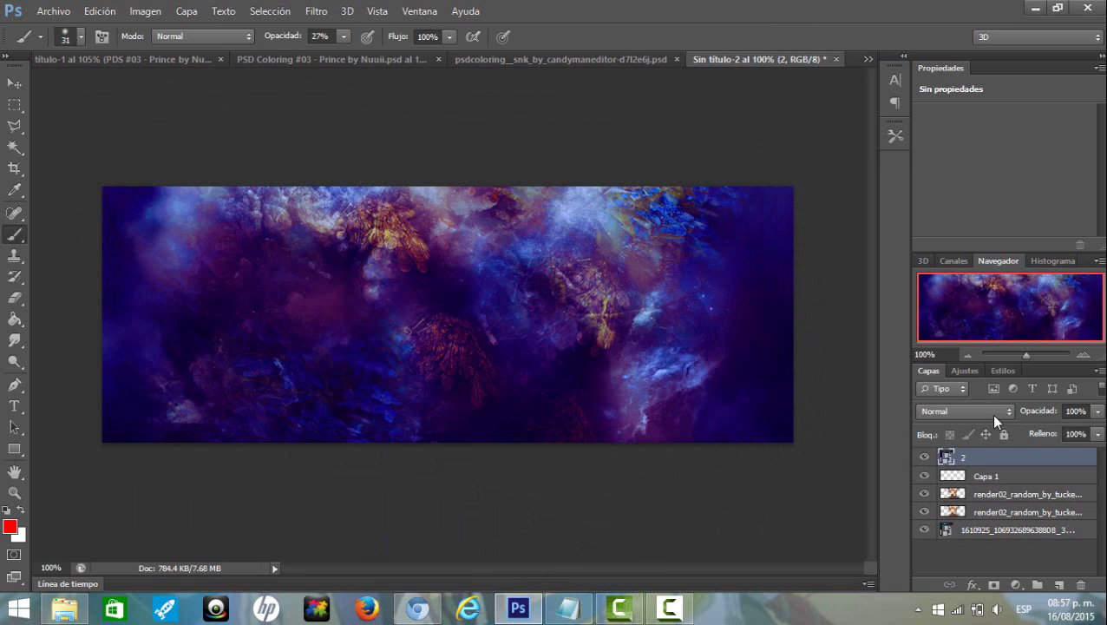
{"action": "left_click", "coordinate": [988, 411]}
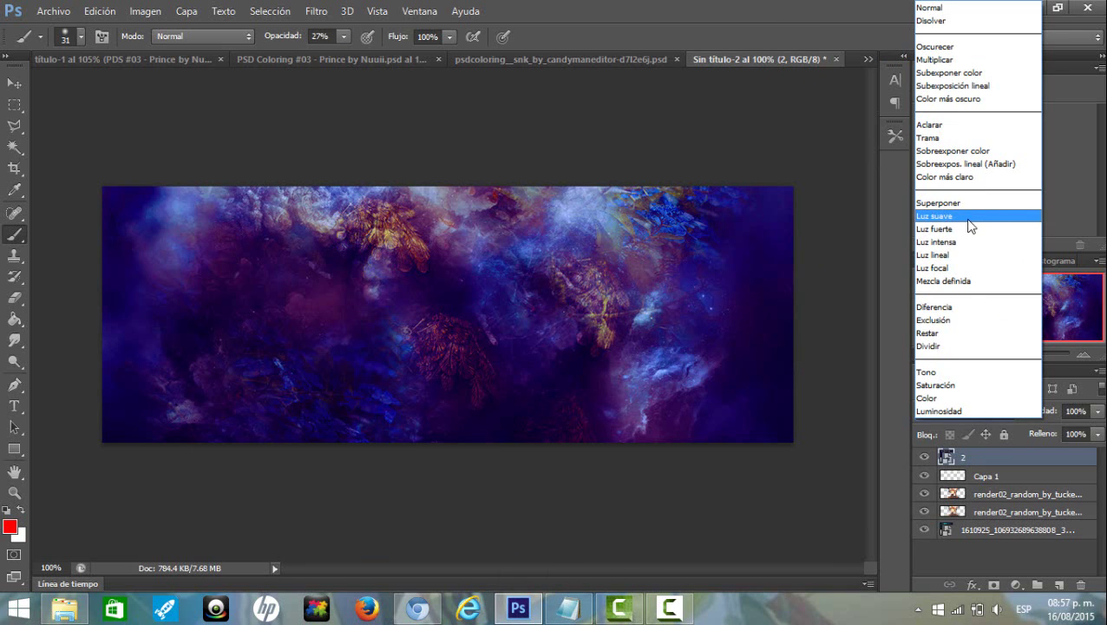
{"action": "left_click", "coordinate": [971, 216]}
{"action": "left_click", "coordinate": [1097, 413]}
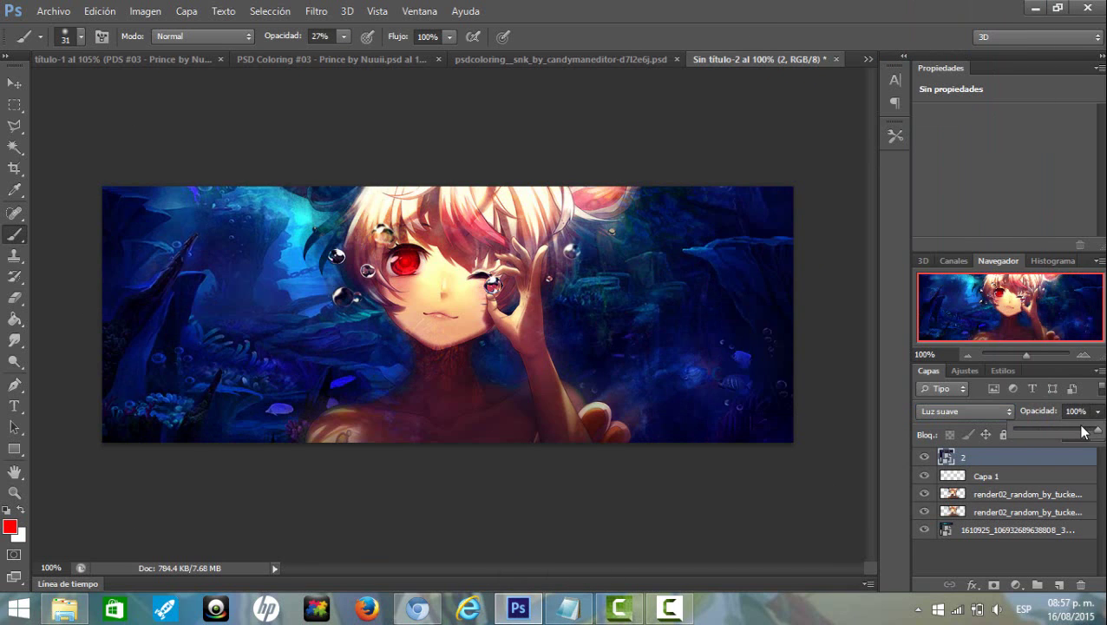
{"action": "left_click_drag", "start_coordinate": [1098, 429], "coordinate": [1081, 431]}
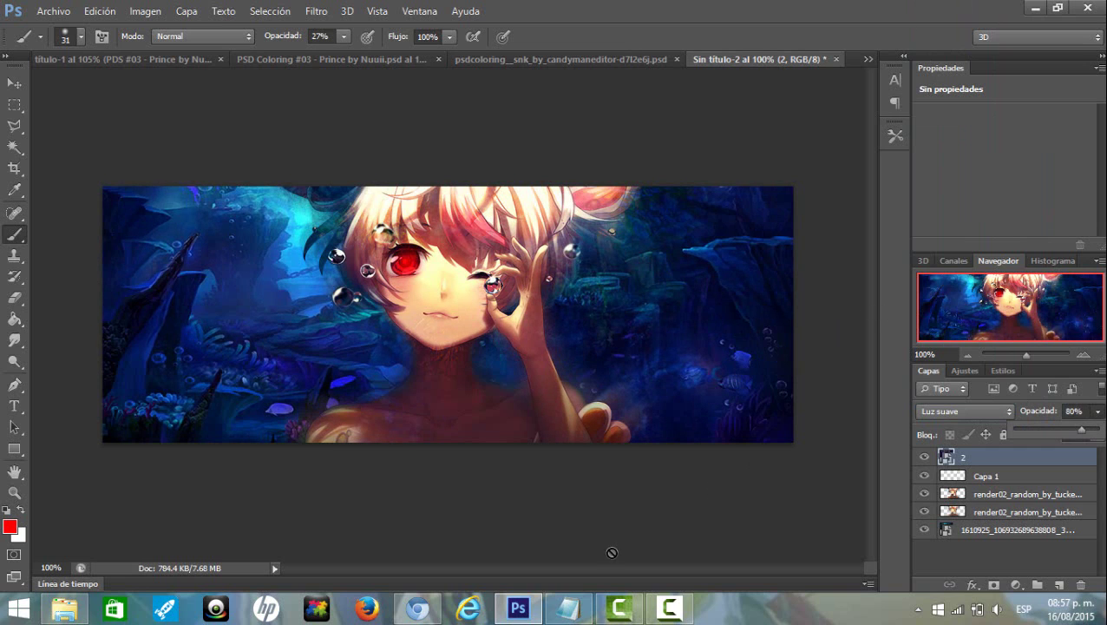
- Add a comma after 'multriplicar' in the notes' second-texture line
{"action": "left_click", "coordinate": [568, 608]}
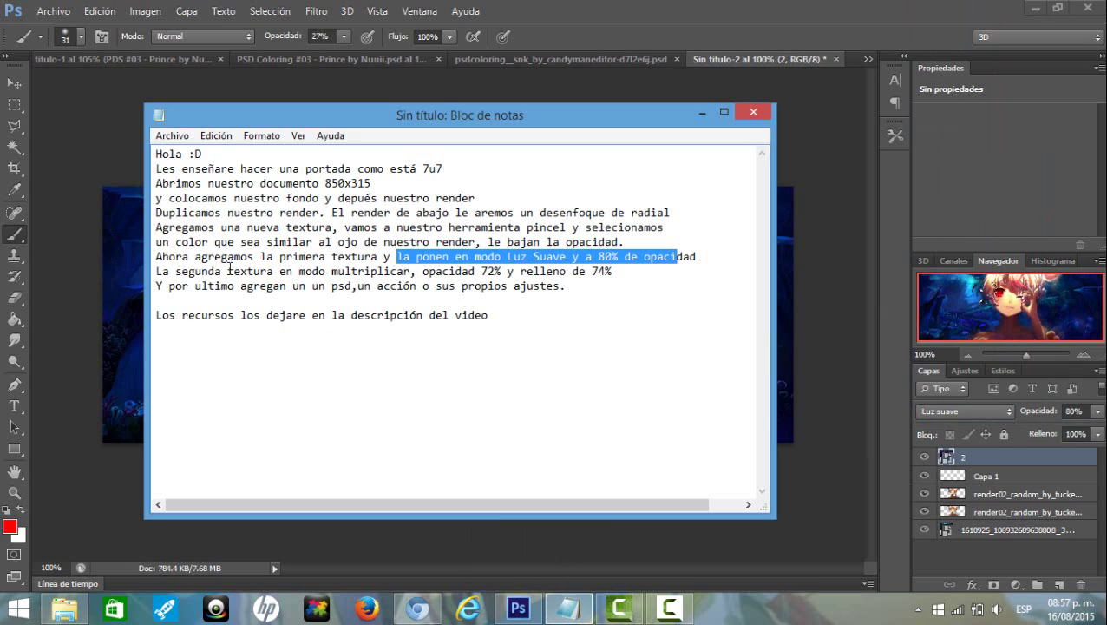
{"action": "left_click_drag", "start_coordinate": [163, 271], "coordinate": [616, 276]}
{"action": "left_click", "coordinate": [413, 271]}
{"action": "type", "text": ","}
- Place pastel texture 3 and stretch it across the entire banner
{"action": "left_click", "coordinate": [694, 113]}
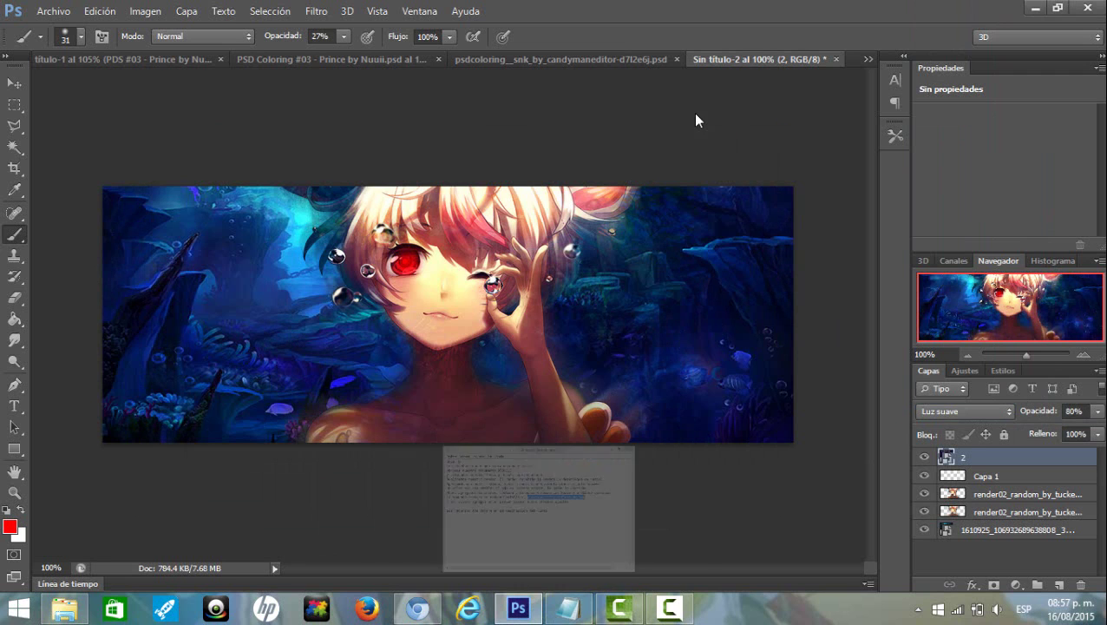
{"action": "left_click", "coordinate": [54, 10]}
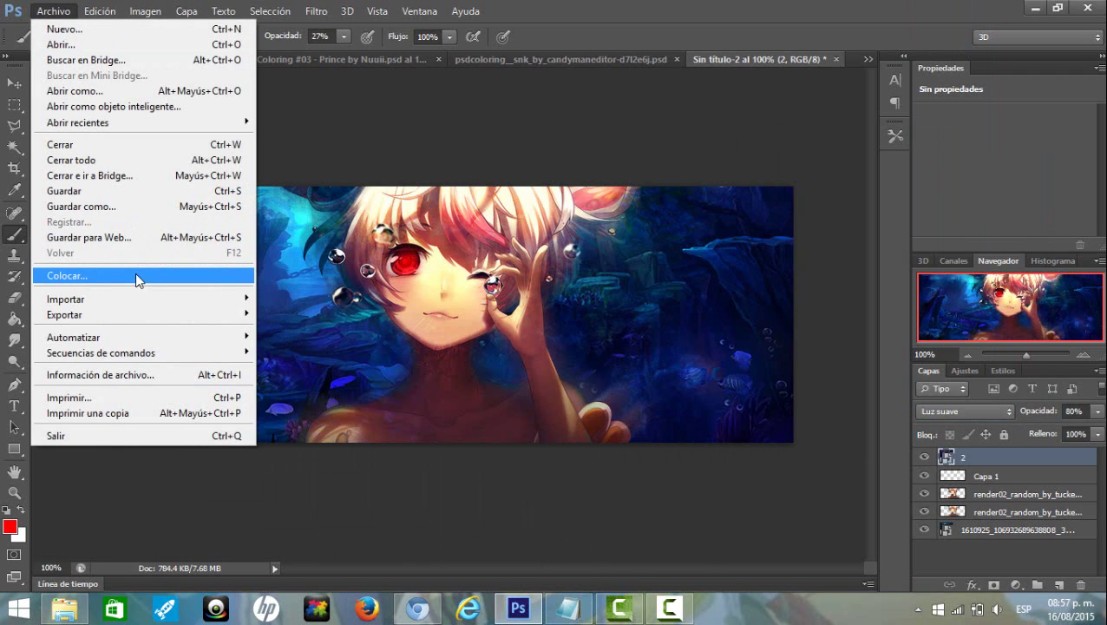
{"action": "left_click", "coordinate": [136, 276]}
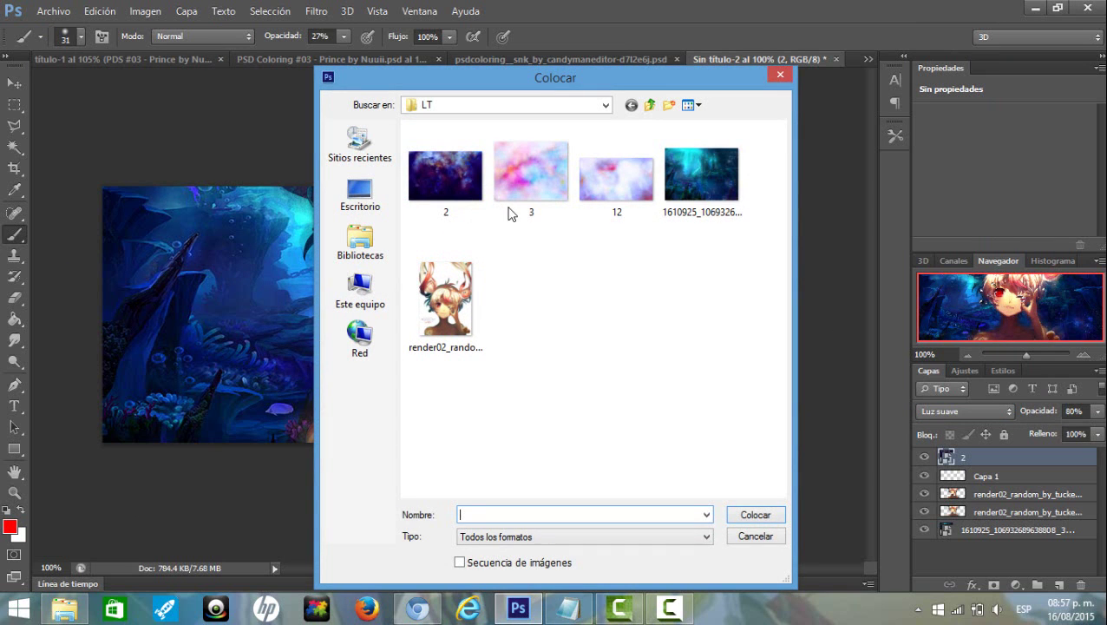
{"action": "key", "text": "Escape"}
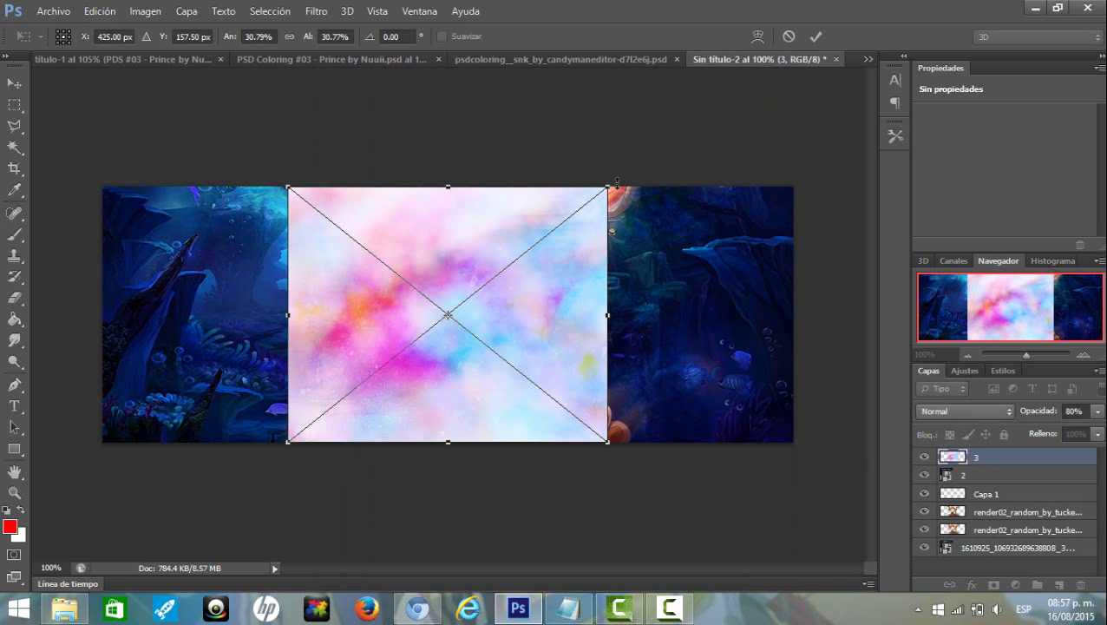
{"action": "left_click_drag", "start_coordinate": [612, 184], "coordinate": [860, 67]}
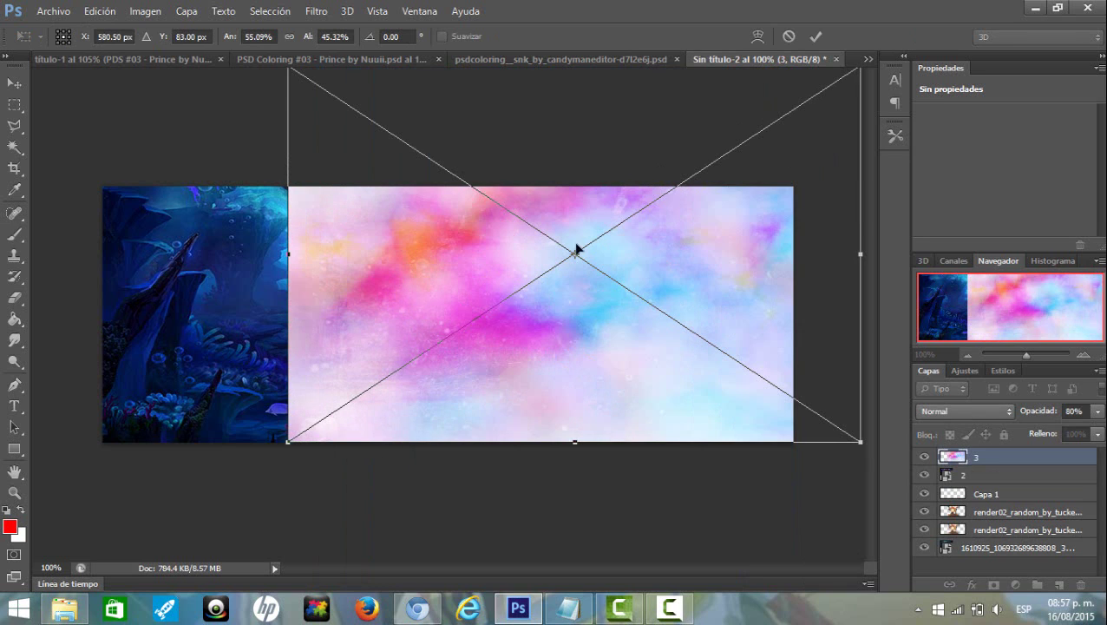
{"action": "mouse_move", "coordinate": [665, 196]}
{"action": "left_mouse_down"}
{"action": "mouse_move", "coordinate": [486, 296]}
{"action": "mouse_move", "coordinate": [479, 286]}
{"action": "left_mouse_up"}
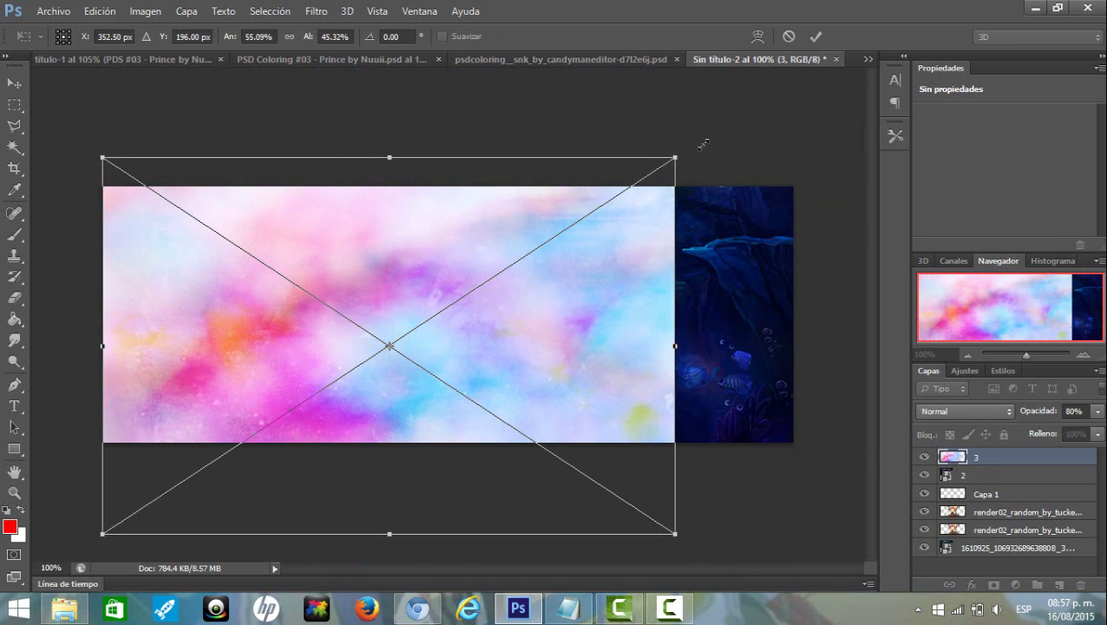
{"action": "left_click_drag", "start_coordinate": [702, 143], "coordinate": [821, 52]}
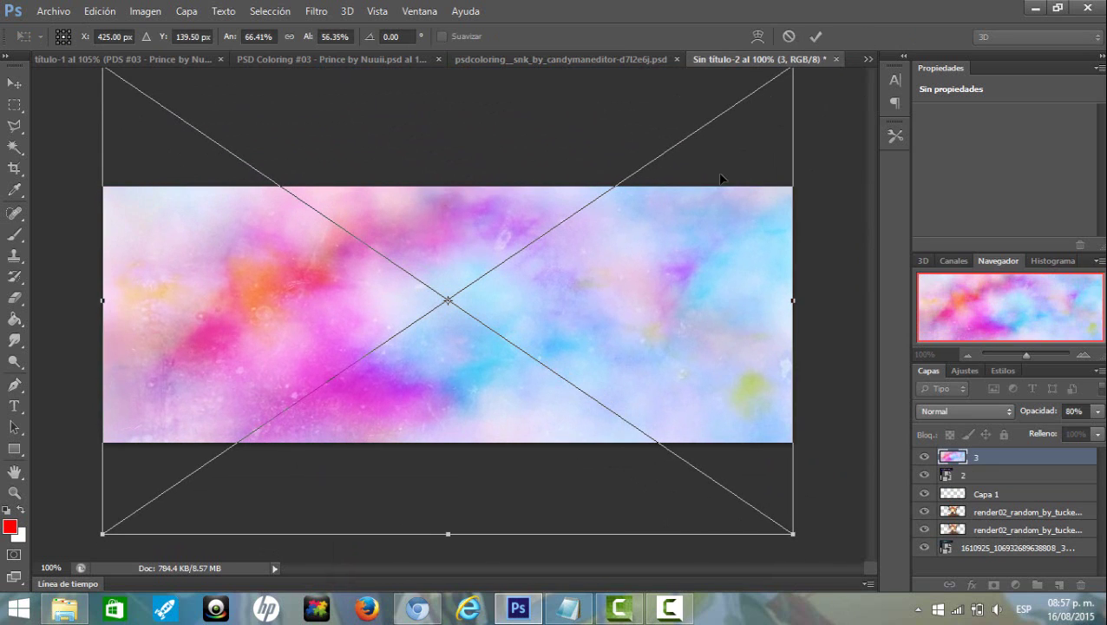
{"action": "left_click_drag", "start_coordinate": [720, 178], "coordinate": [727, 177]}
{"action": "left_click", "coordinate": [812, 39]}
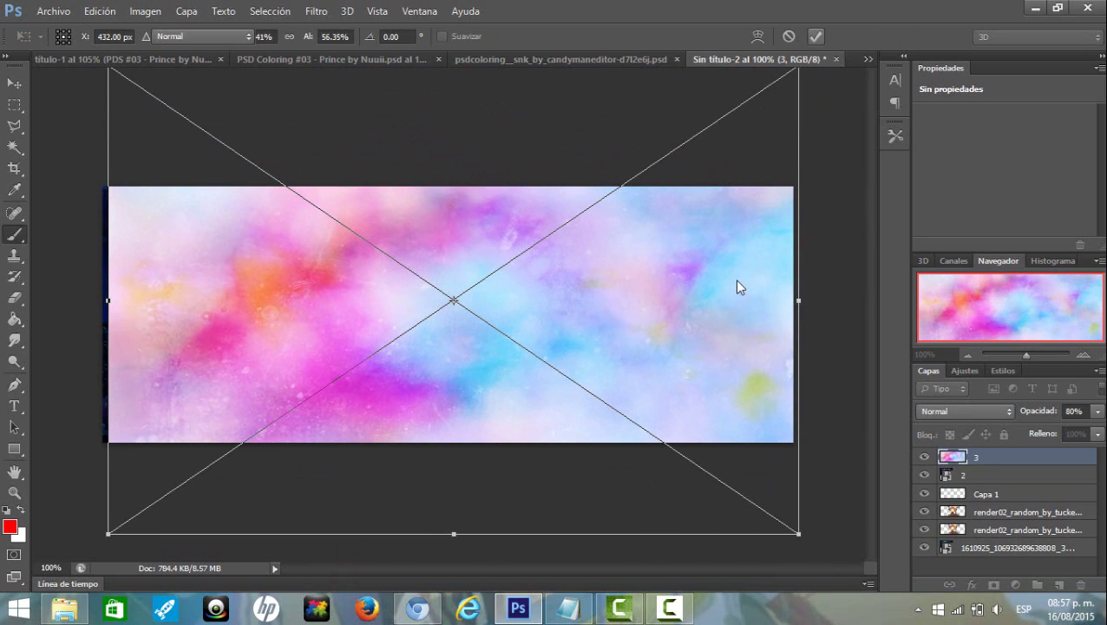
{"action": "left_click", "coordinate": [990, 411]}
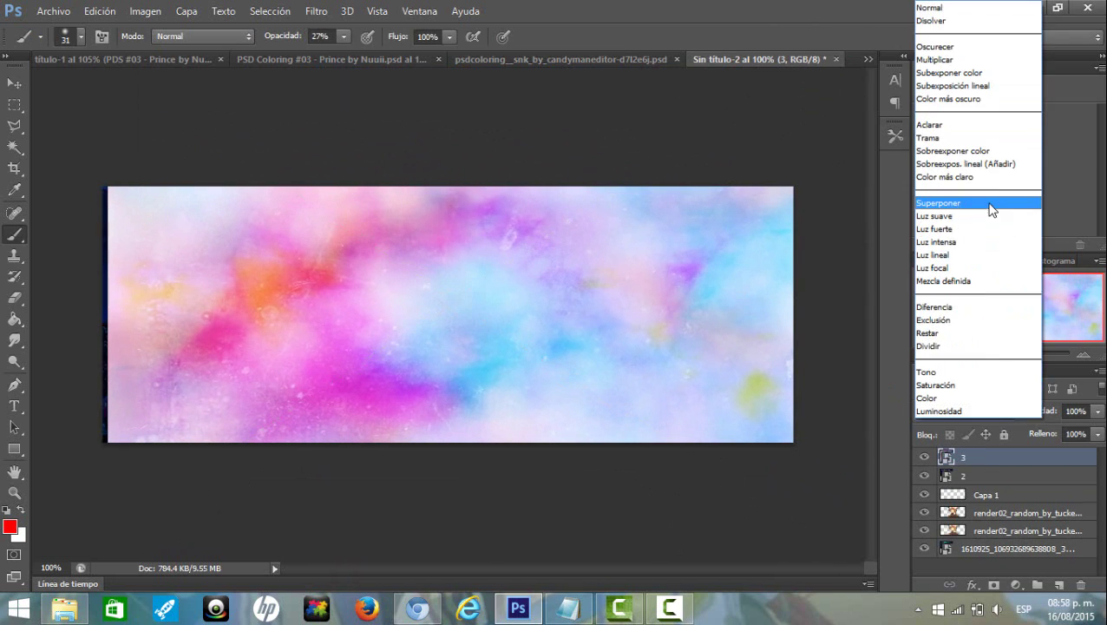
- Set texture layer 3 to Multiplicar blend mode with 72% opacity and 74% fill
{"action": "left_click", "coordinate": [962, 60]}
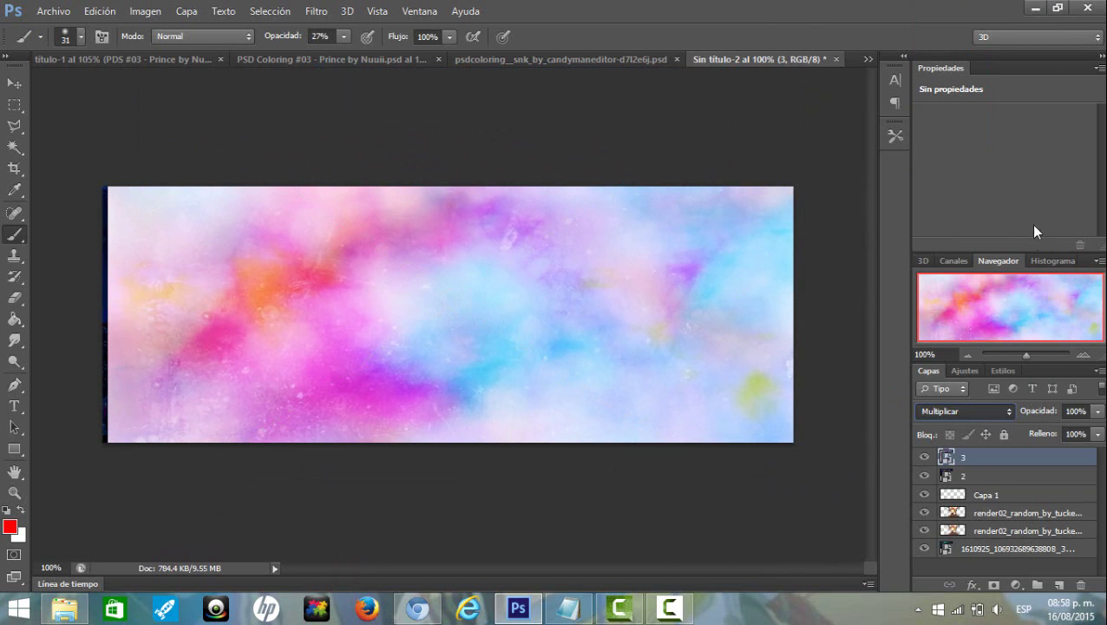
{"action": "left_click", "coordinate": [1097, 411]}
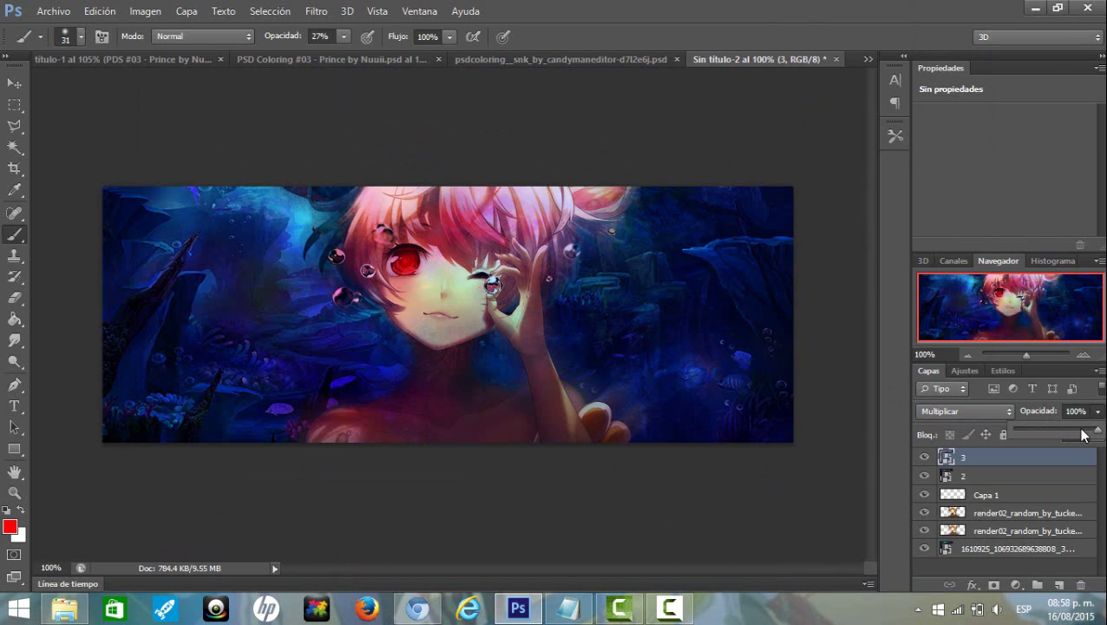
{"action": "left_click_drag", "start_coordinate": [1082, 435], "coordinate": [1079, 435]}
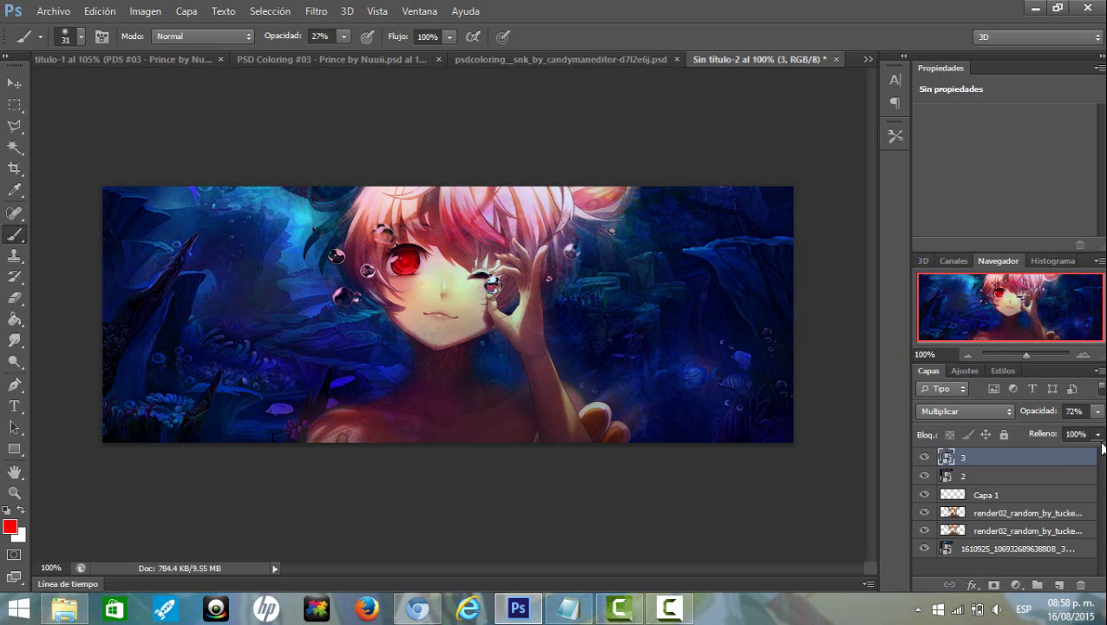
{"action": "left_click", "coordinate": [1097, 434]}
{"action": "left_click_drag", "start_coordinate": [1090, 454], "coordinate": [1076, 457]}
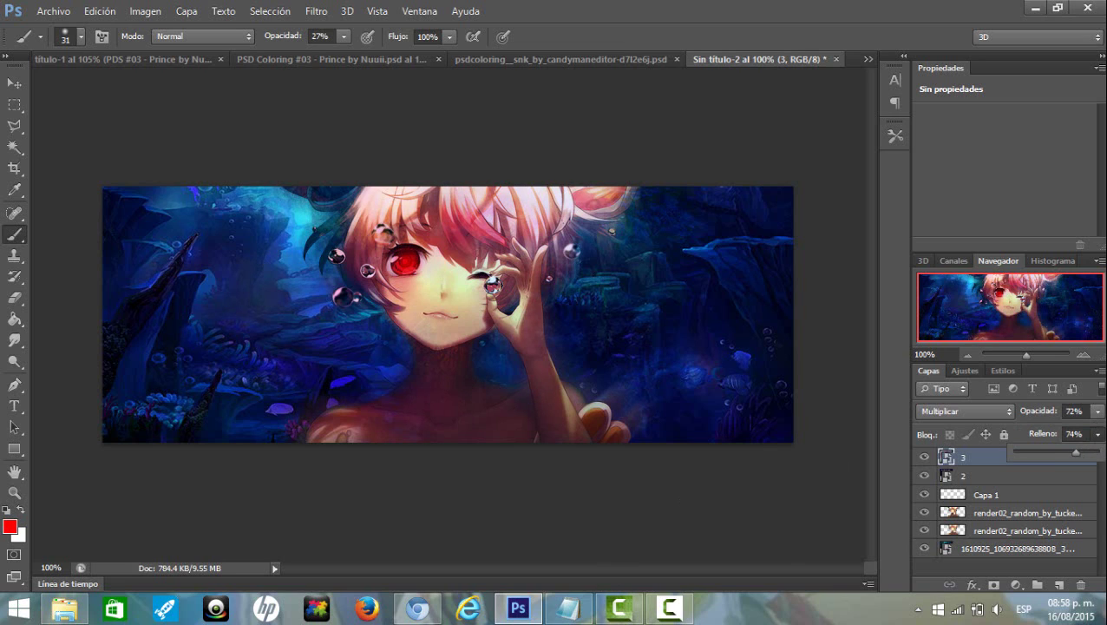
- Place texture 12 via Archivo > Colocar and stretch it to cover the entire banner
{"action": "left_click", "coordinate": [53, 10]}
{"action": "left_click", "coordinate": [149, 274]}
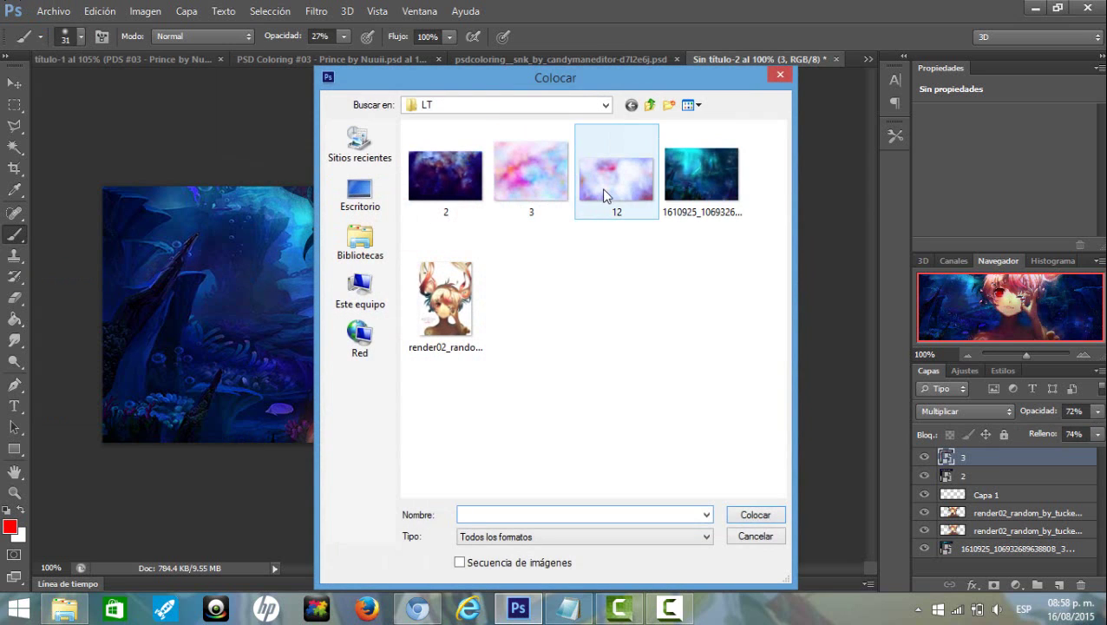
{"action": "double_click", "coordinate": [602, 189]}
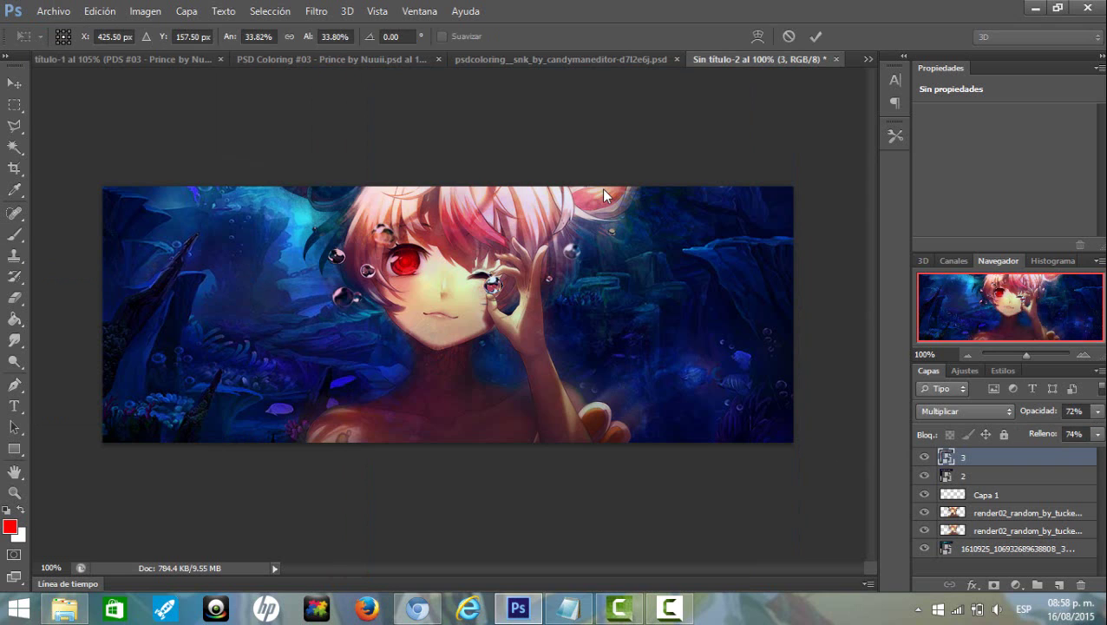
{"action": "left_click_drag", "start_coordinate": [688, 176], "coordinate": [825, 73]}
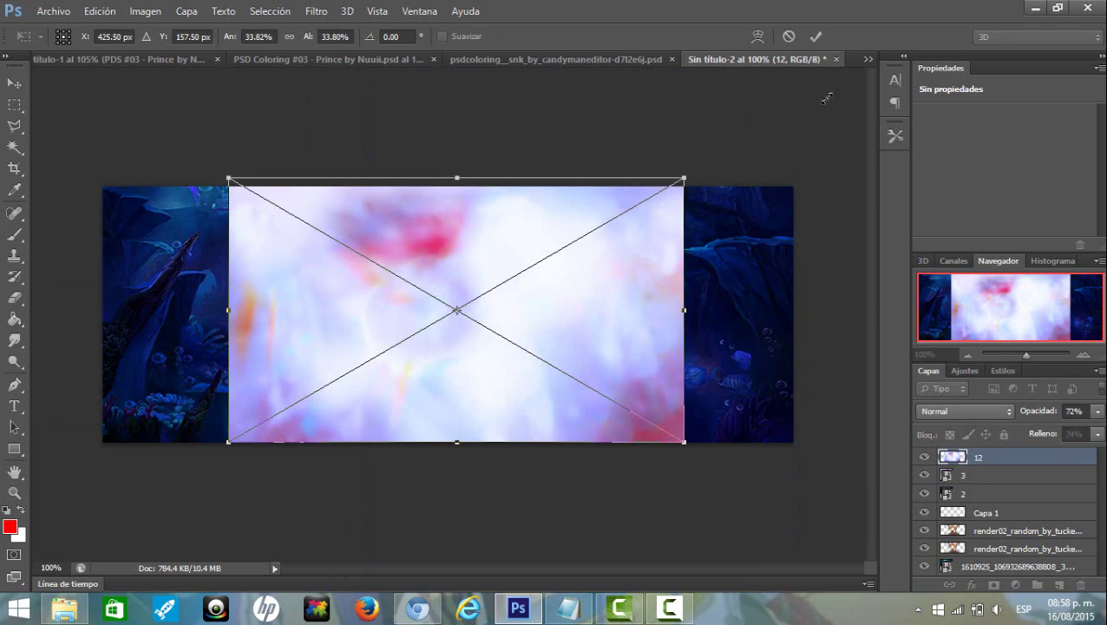
{"action": "left_click_drag", "start_coordinate": [580, 252], "coordinate": [484, 274]}
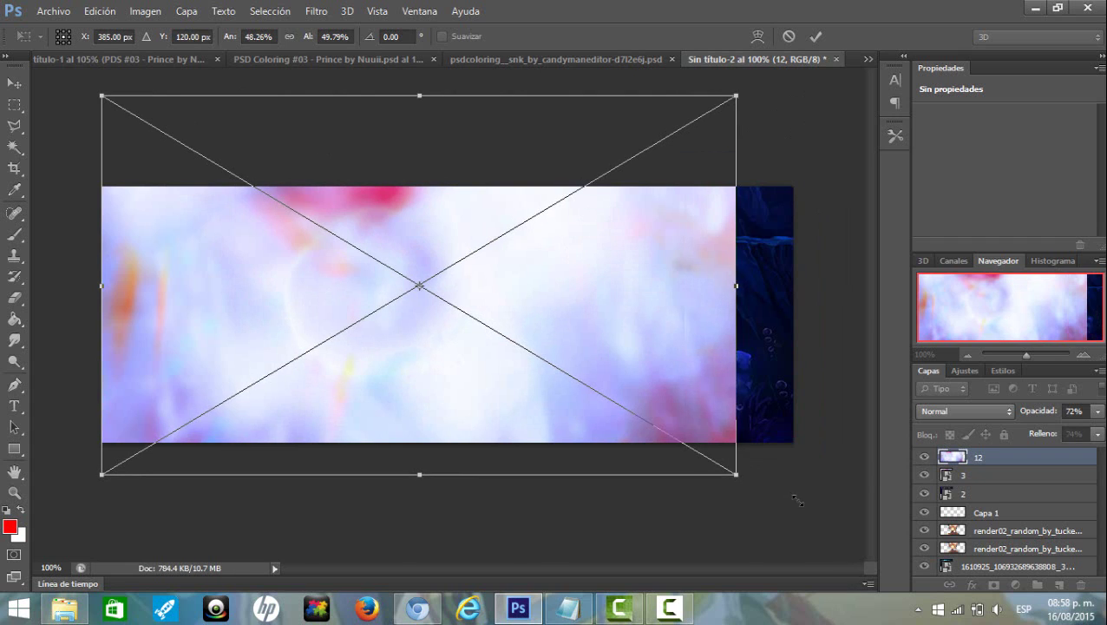
{"action": "left_click_drag", "start_coordinate": [728, 471], "coordinate": [798, 502]}
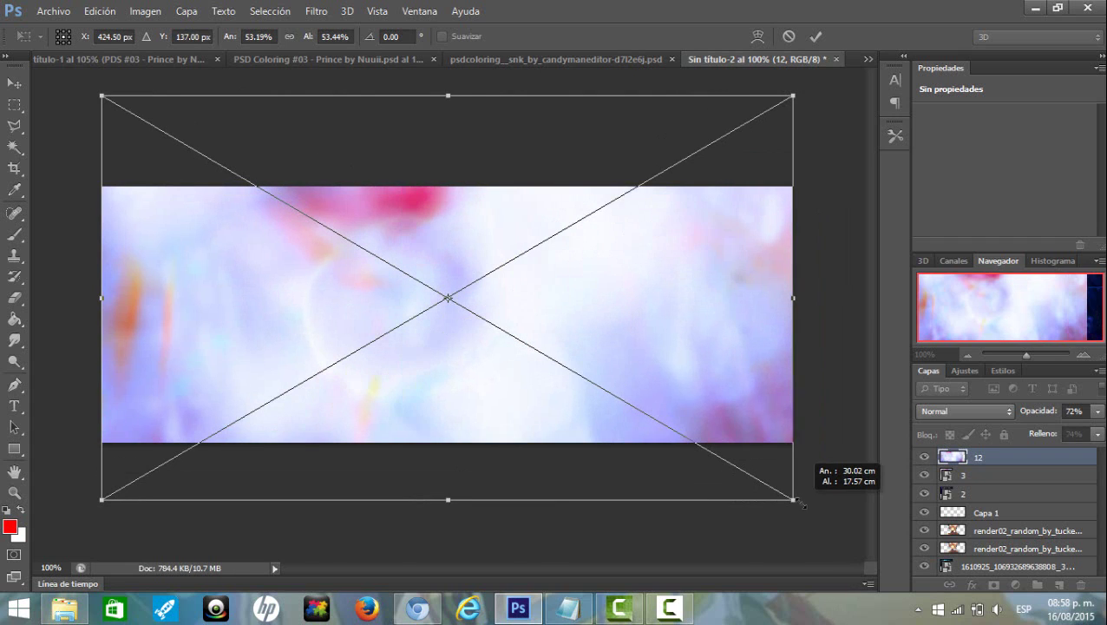
{"action": "left_click", "coordinate": [814, 37]}
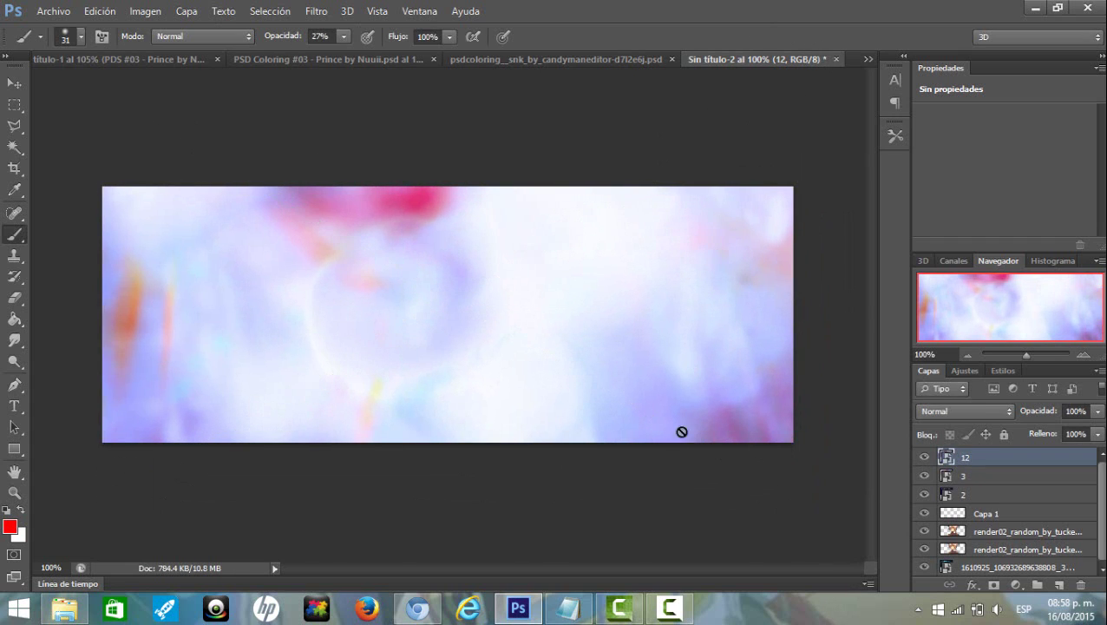
- After a glance at the tutorial notes, switch layer 12's blend mode to Multiplicar
{"action": "mouse_move", "coordinate": [568, 608]}
{"action": "left_click", "coordinate": [584, 611]}
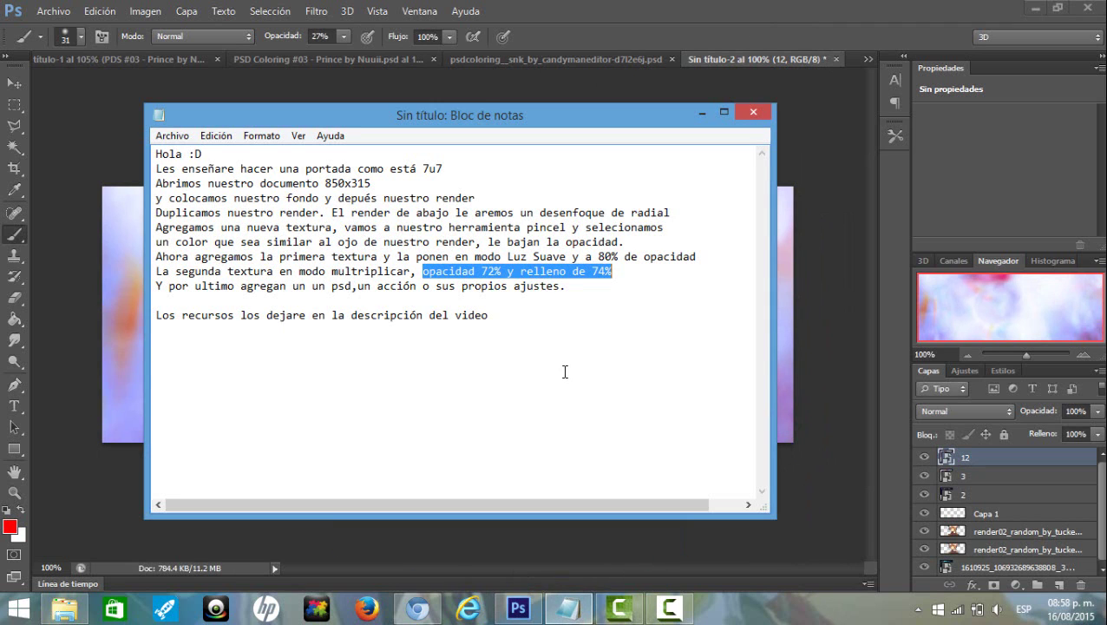
{"action": "left_click", "coordinate": [701, 113]}
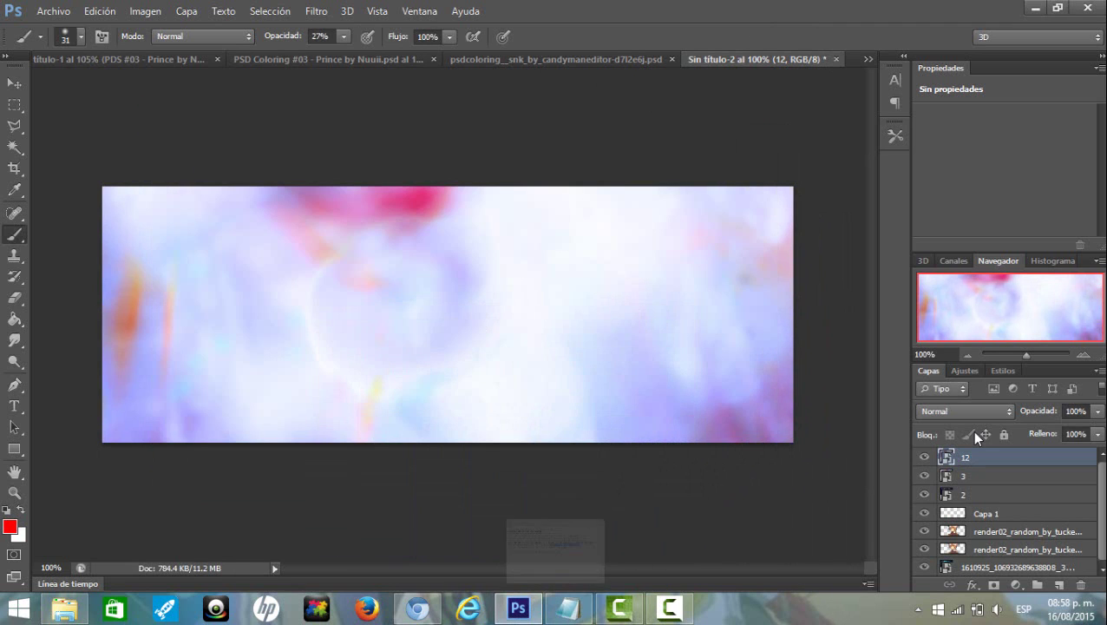
{"action": "left_click", "coordinate": [960, 410]}
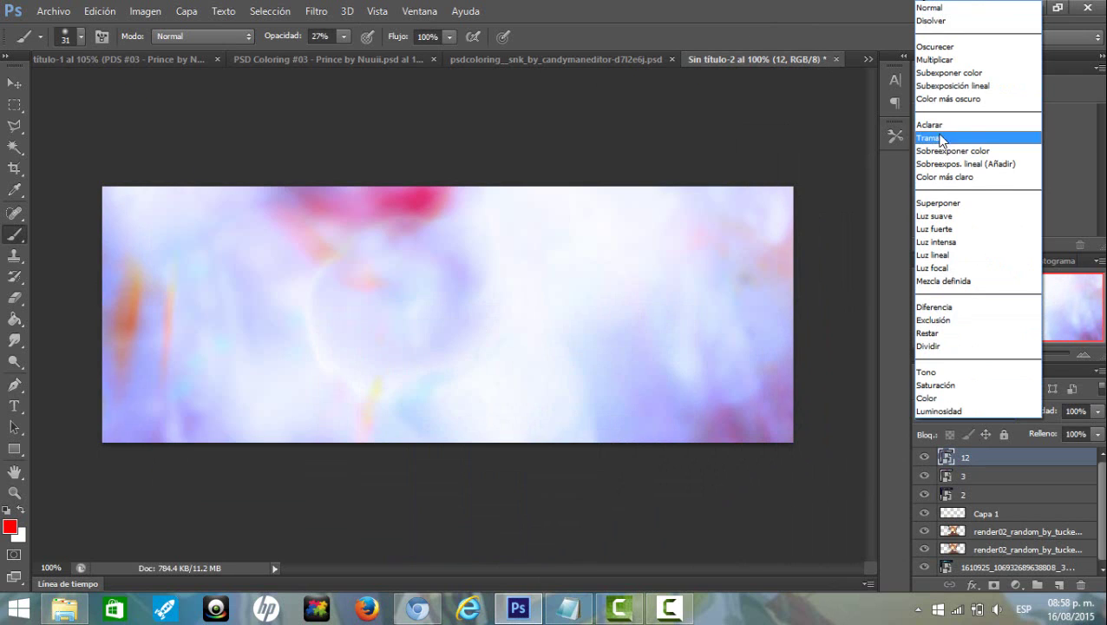
{"action": "left_click", "coordinate": [942, 59]}
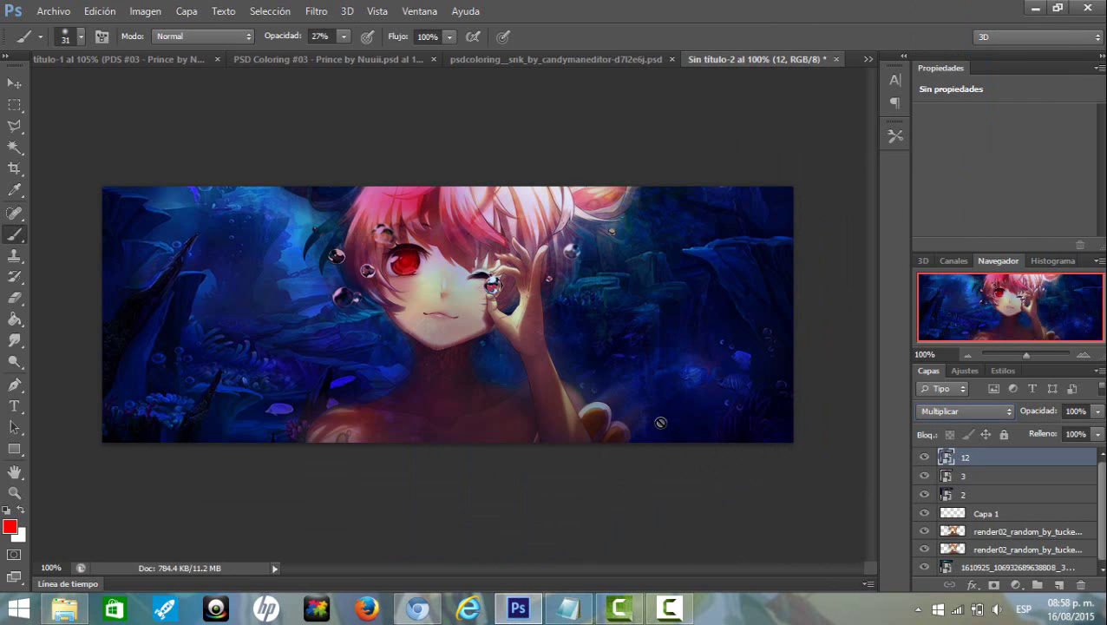
- Reopen the tutorial notes and highlight the final instruction line
{"action": "left_click", "coordinate": [567, 608]}
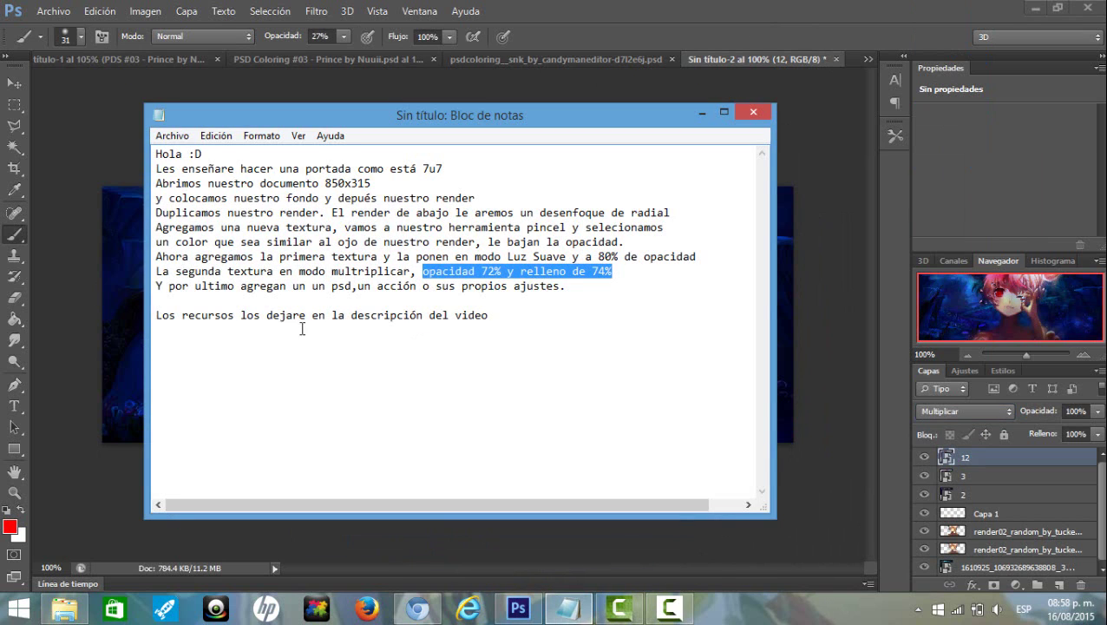
{"action": "left_click_drag", "start_coordinate": [156, 286], "coordinate": [574, 291]}
{"action": "left_click", "coordinate": [406, 291]}
- With the Move tool, copy the .psd[1] coloring group from the snk coloring document onto the banner
{"action": "left_click", "coordinate": [704, 108]}
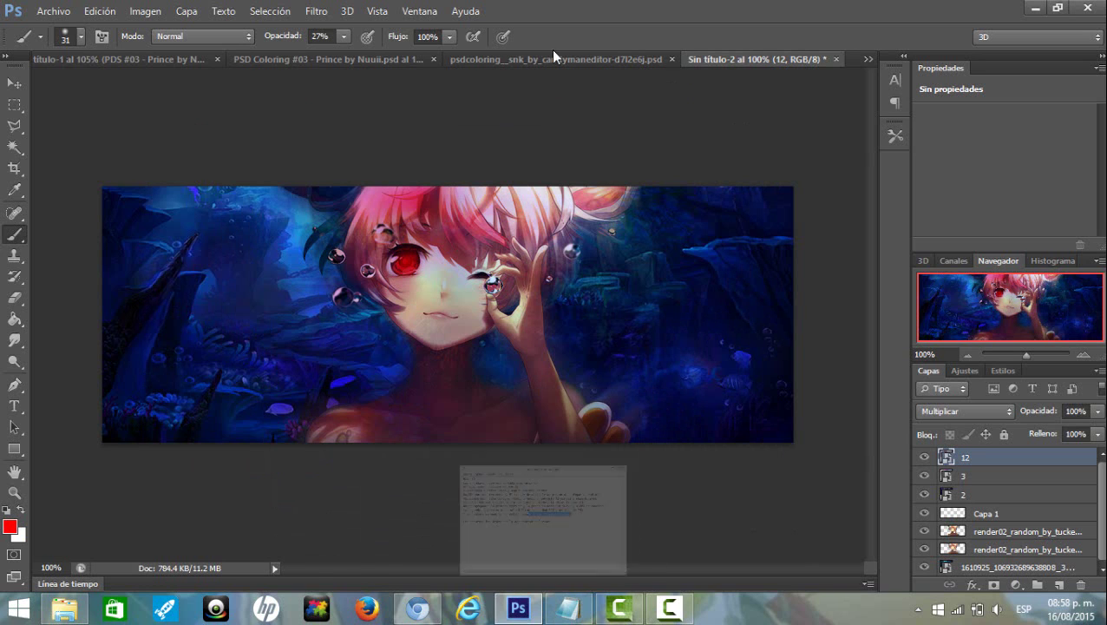
{"action": "left_click", "coordinate": [21, 78]}
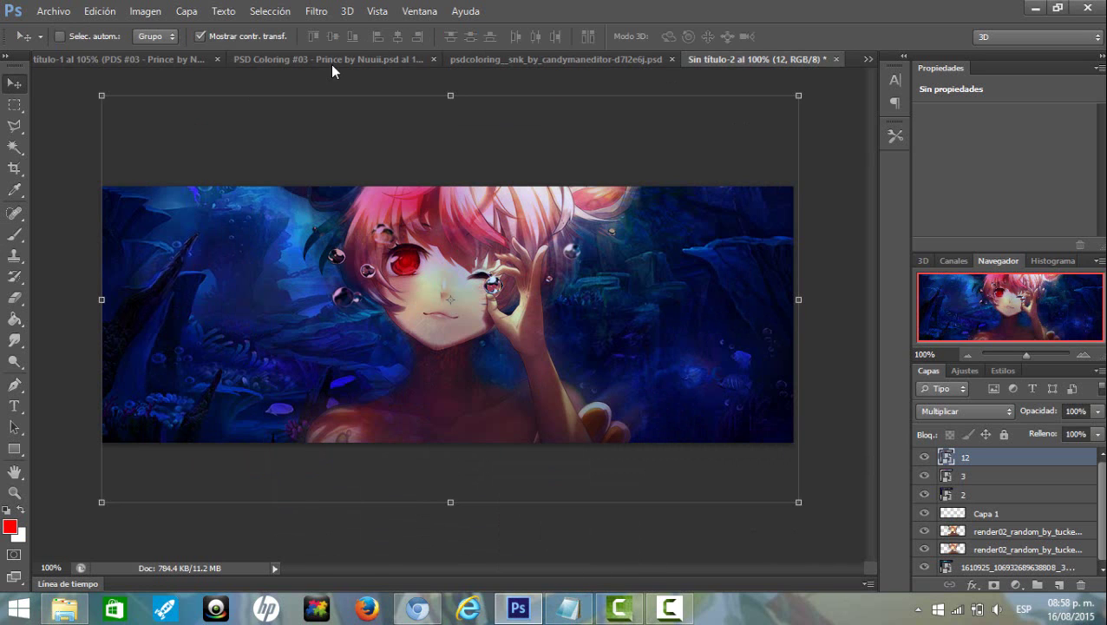
{"action": "left_click", "coordinate": [478, 60]}
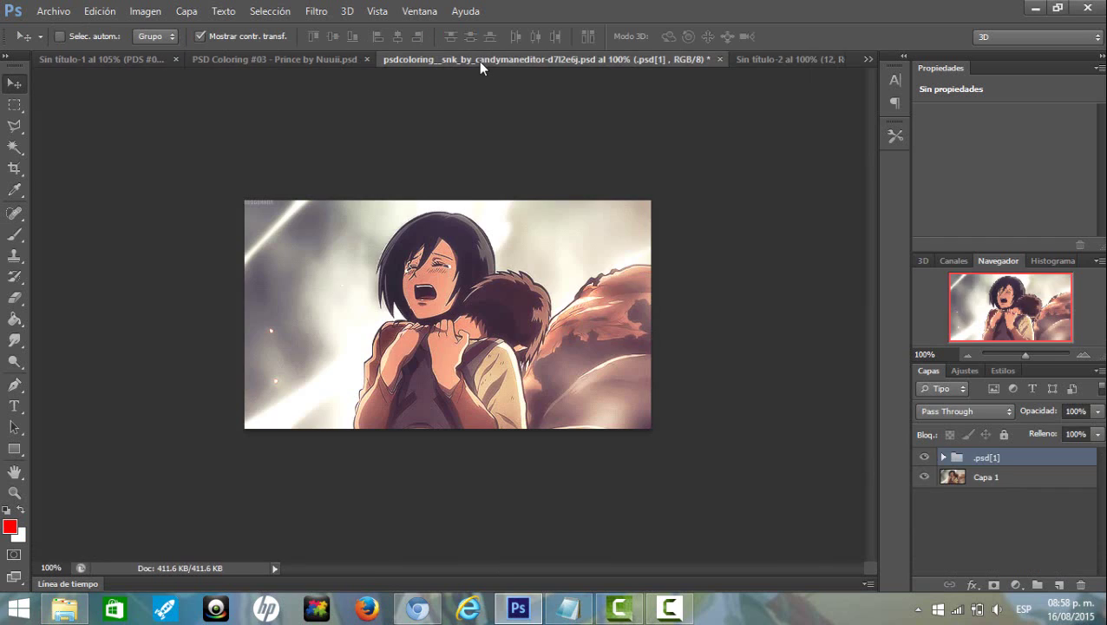
{"action": "left_click_drag", "start_coordinate": [483, 68], "coordinate": [374, 111]}
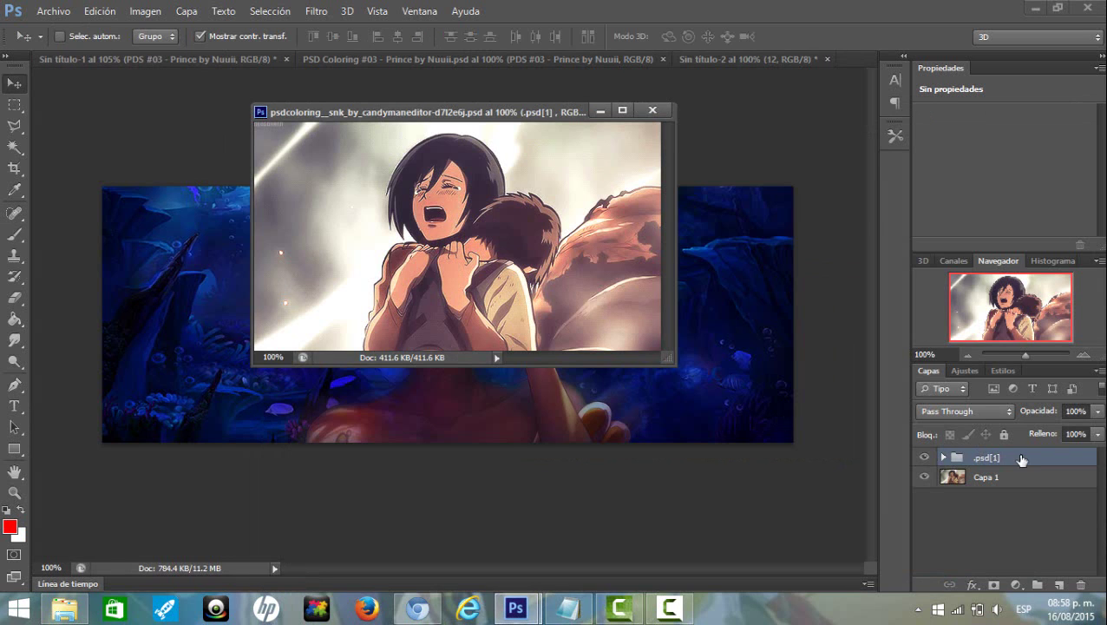
{"action": "mouse_move", "coordinate": [984, 458]}
{"action": "left_mouse_down"}
{"action": "mouse_move", "coordinate": [742, 414]}
{"action": "mouse_move", "coordinate": [689, 320]}
{"action": "left_mouse_up"}
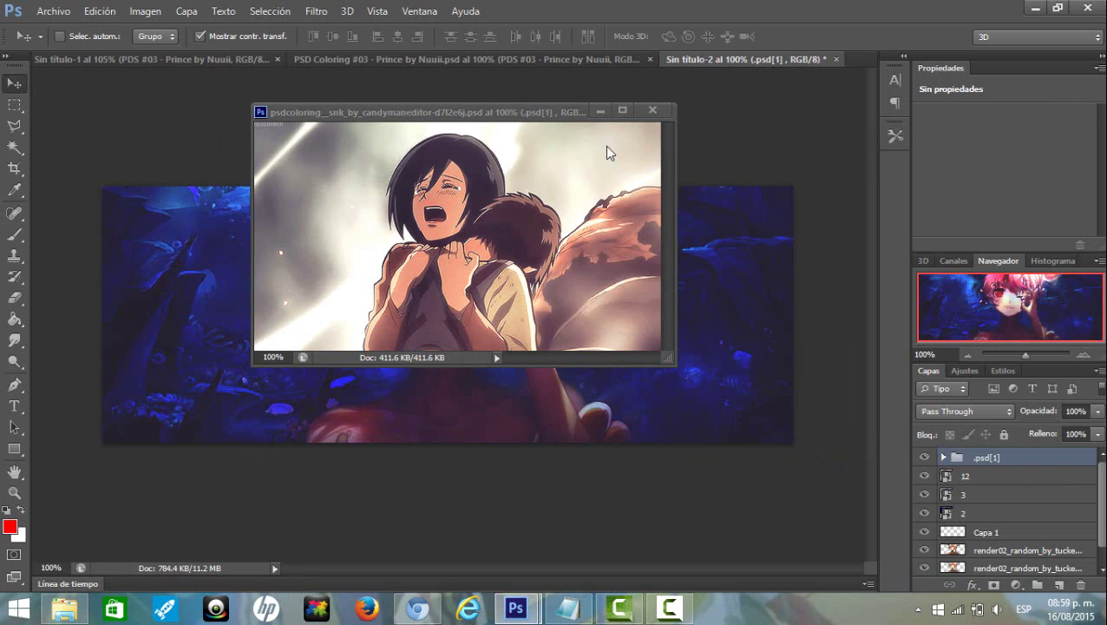
{"action": "left_click", "coordinate": [598, 112]}
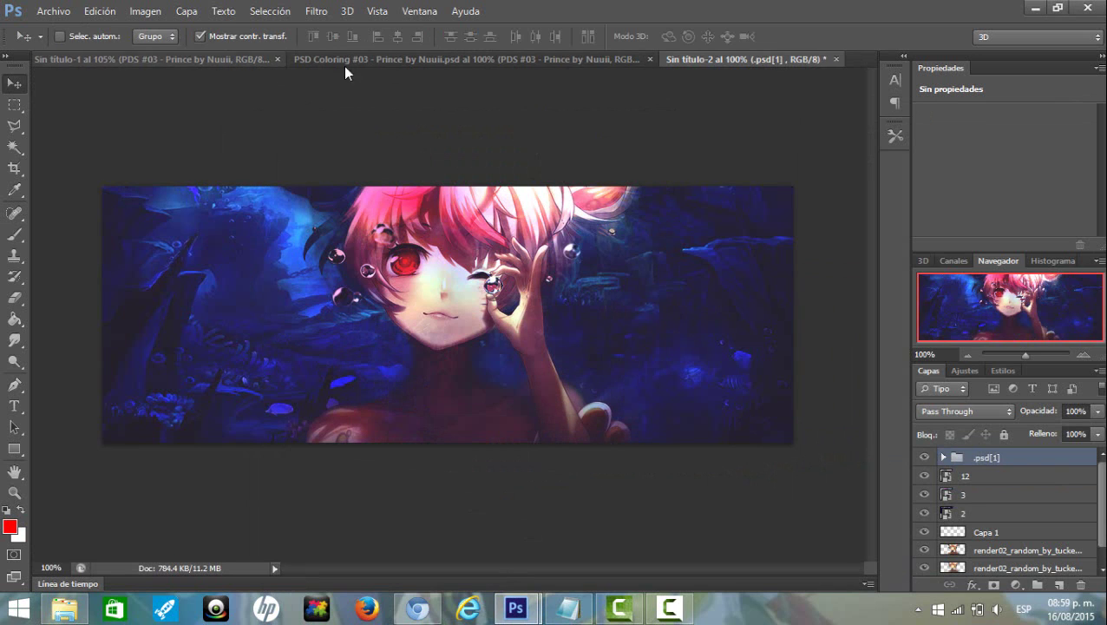
- Copy the PDS #03 coloring group from the PSD Coloring #03 document onto the banner
{"action": "left_click", "coordinate": [387, 60]}
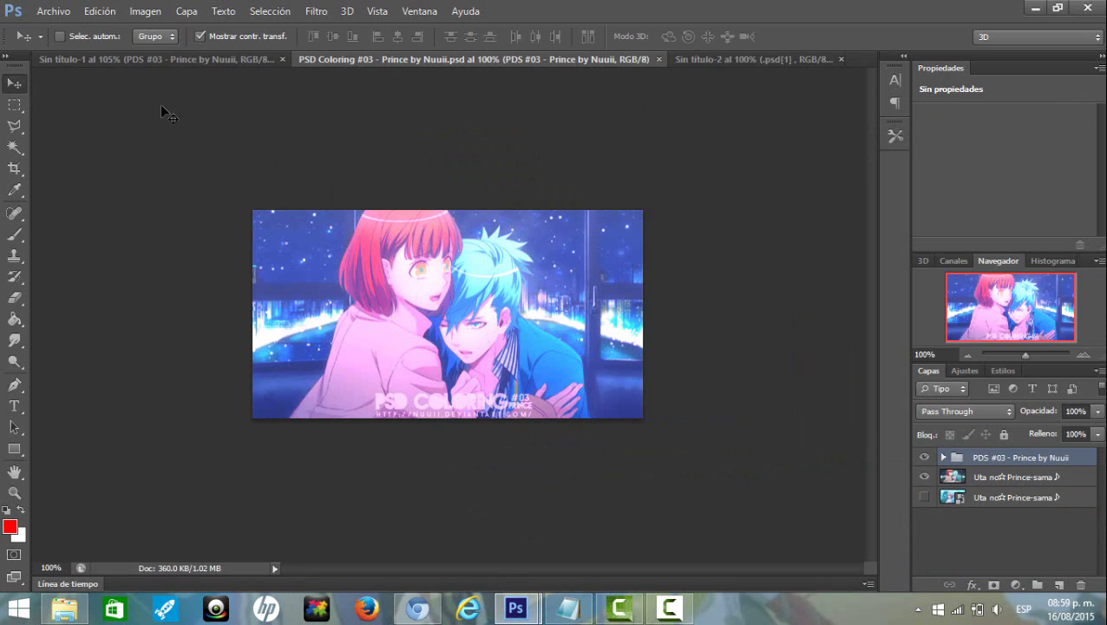
{"action": "left_click_drag", "start_coordinate": [422, 58], "coordinate": [322, 131]}
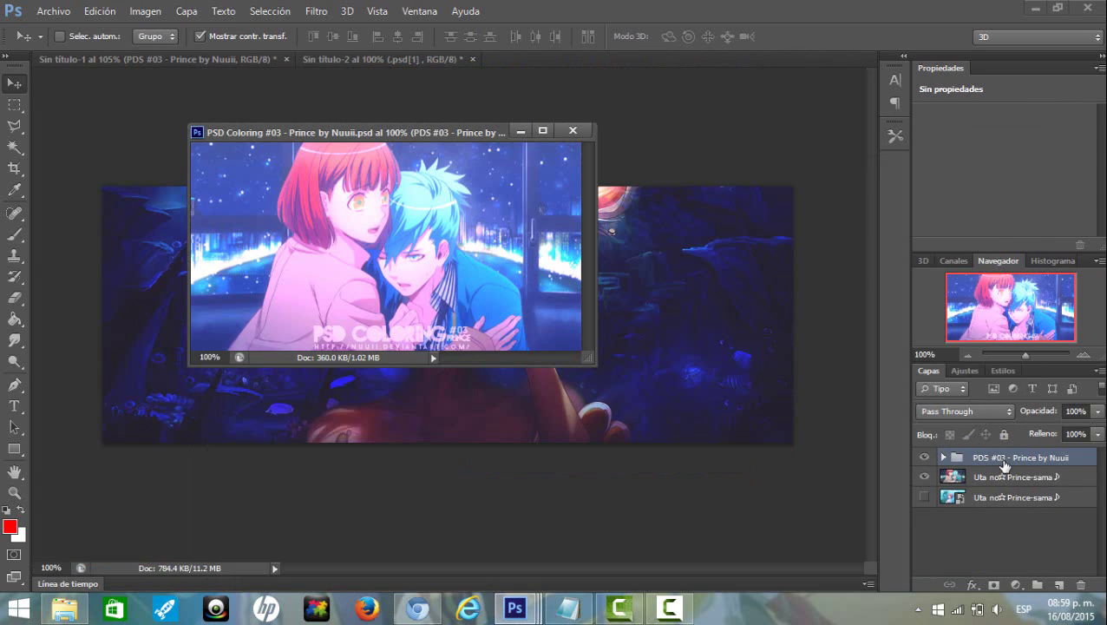
{"action": "double_click", "coordinate": [1004, 458]}
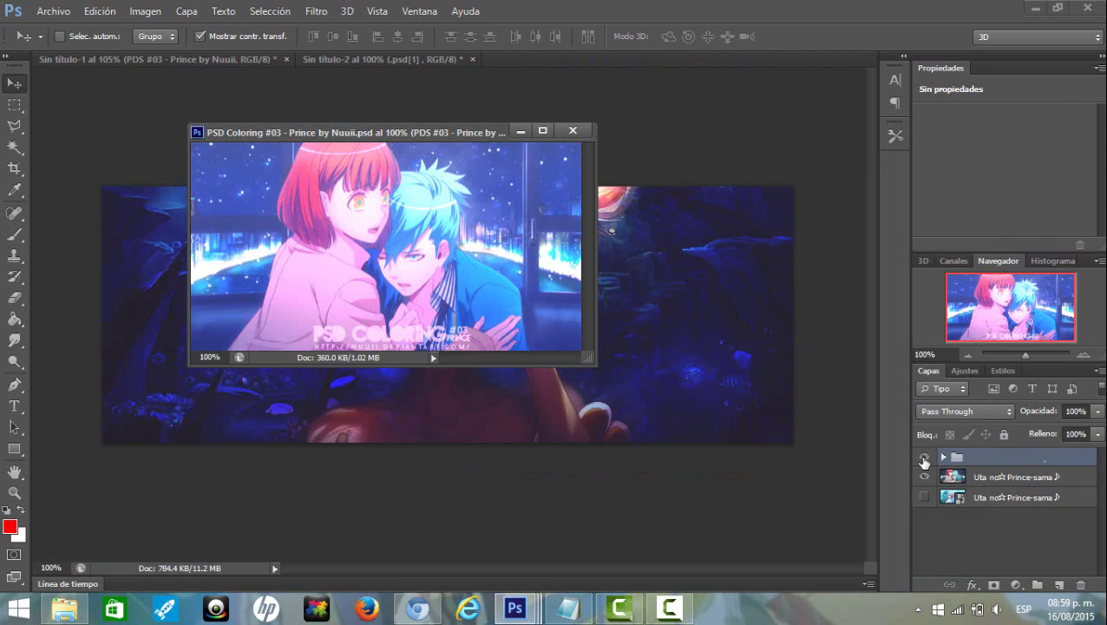
{"action": "left_click", "coordinate": [980, 460]}
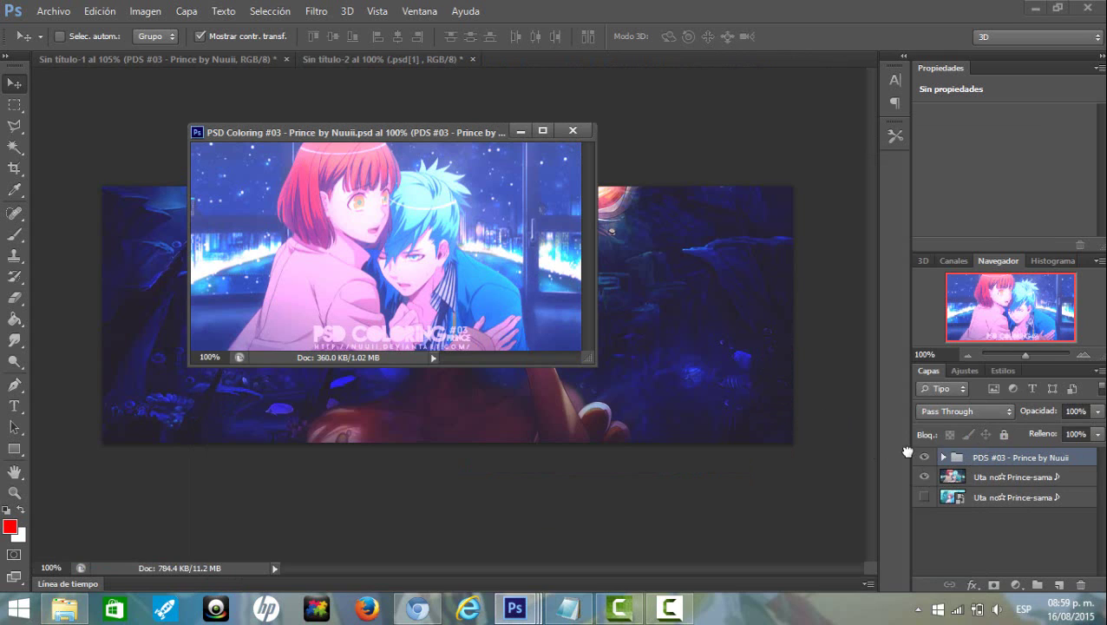
{"action": "left_click_drag", "start_coordinate": [960, 457], "coordinate": [703, 383]}
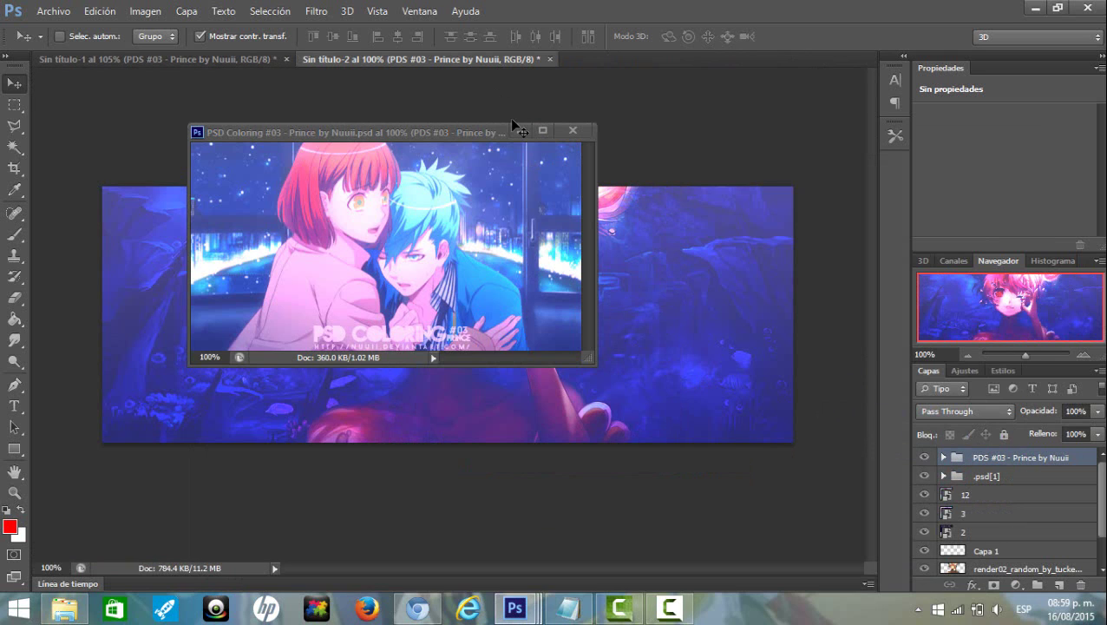
{"action": "left_click", "coordinate": [542, 130]}
- Lower the .psd[1] group's opacity to about 74% and the PDS #03 group's to 56%
{"action": "left_click", "coordinate": [1028, 476]}
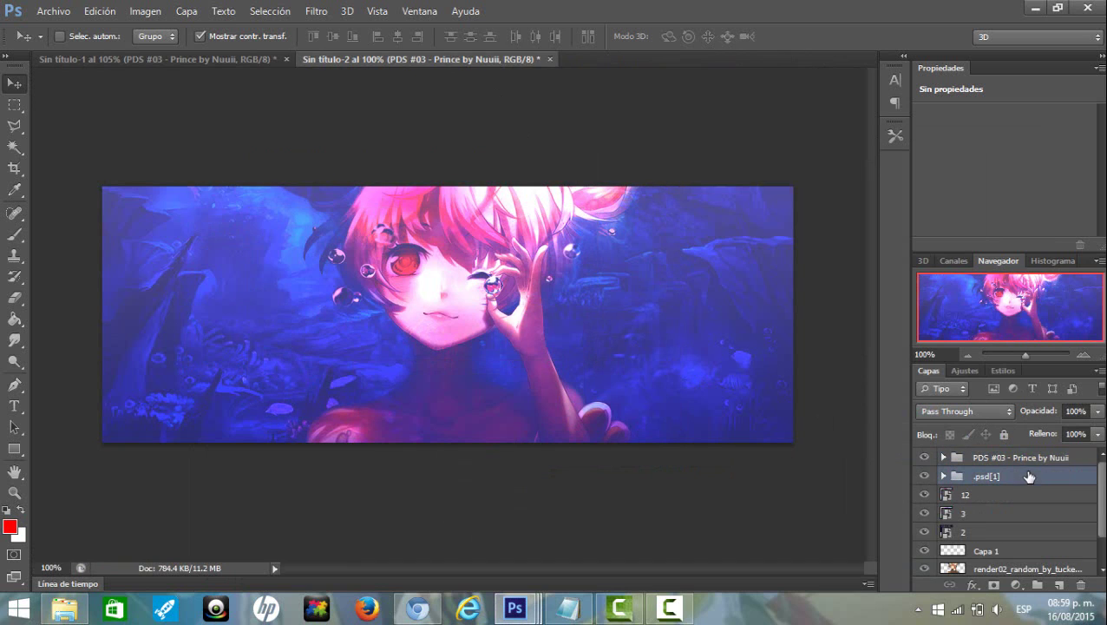
{"action": "left_click", "coordinate": [1098, 412]}
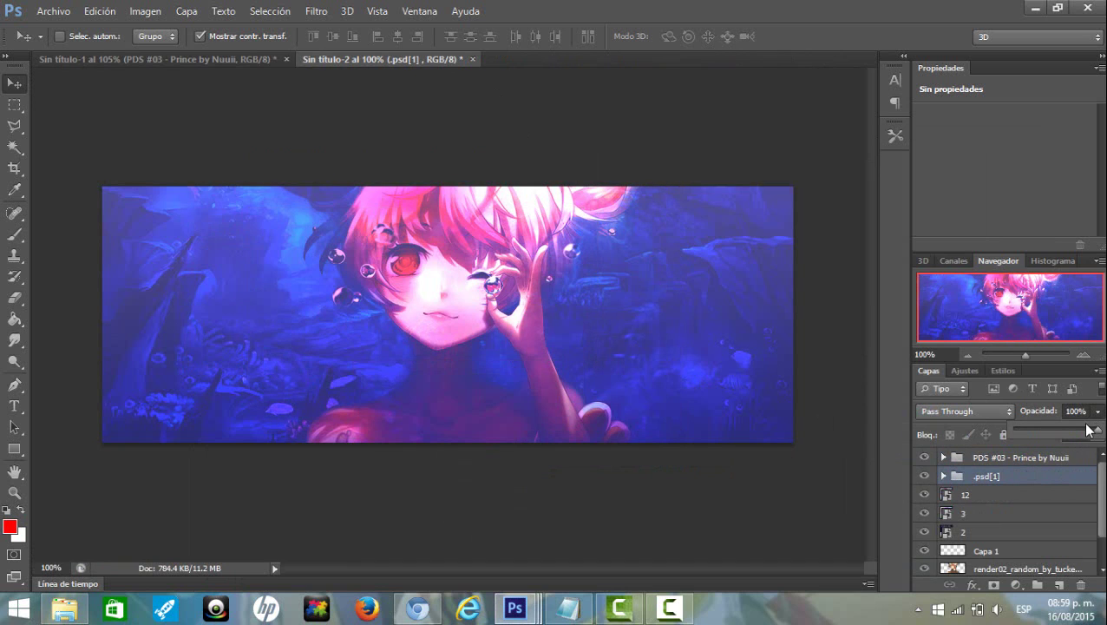
{"action": "left_click_drag", "start_coordinate": [1088, 434], "coordinate": [1074, 435]}
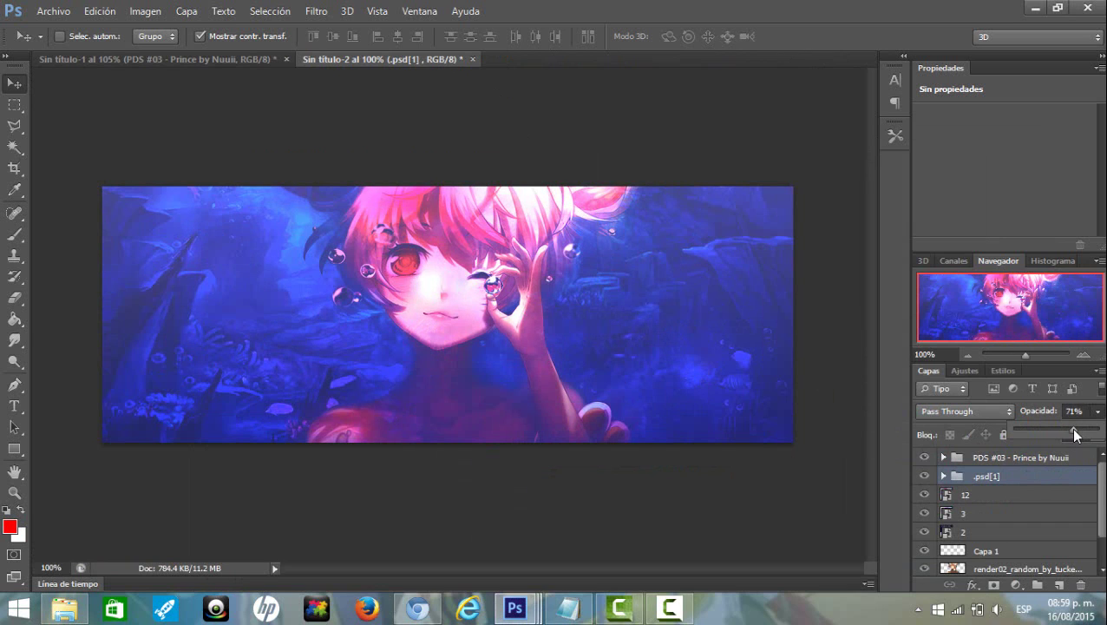
{"action": "left_click", "coordinate": [965, 470]}
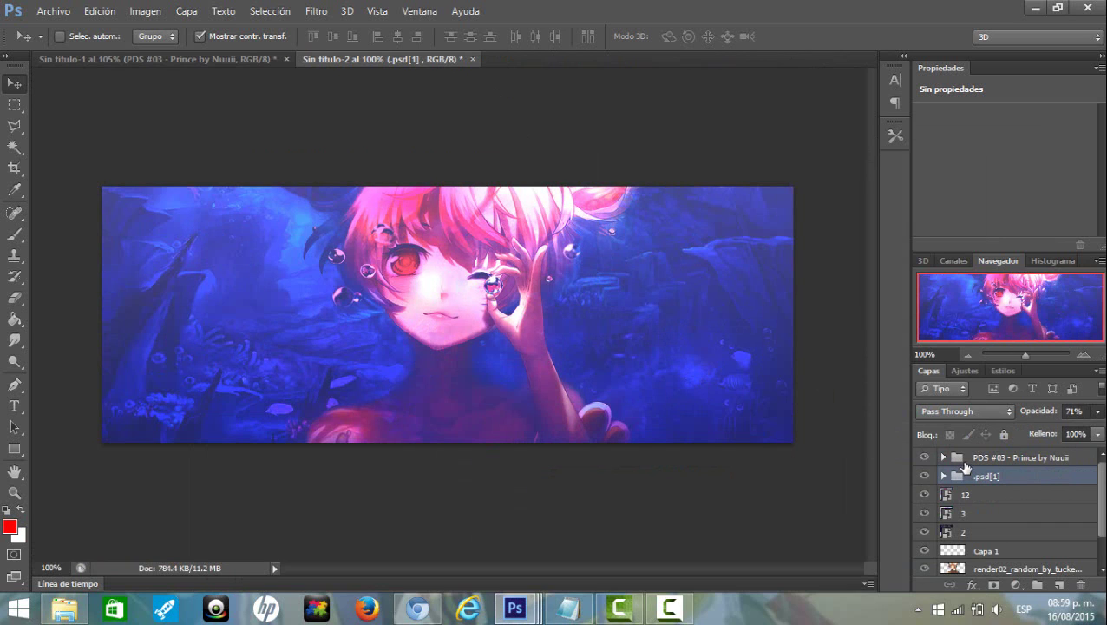
{"action": "left_click", "coordinate": [1097, 411]}
{"action": "left_click_drag", "start_coordinate": [1094, 430], "coordinate": [1069, 436]}
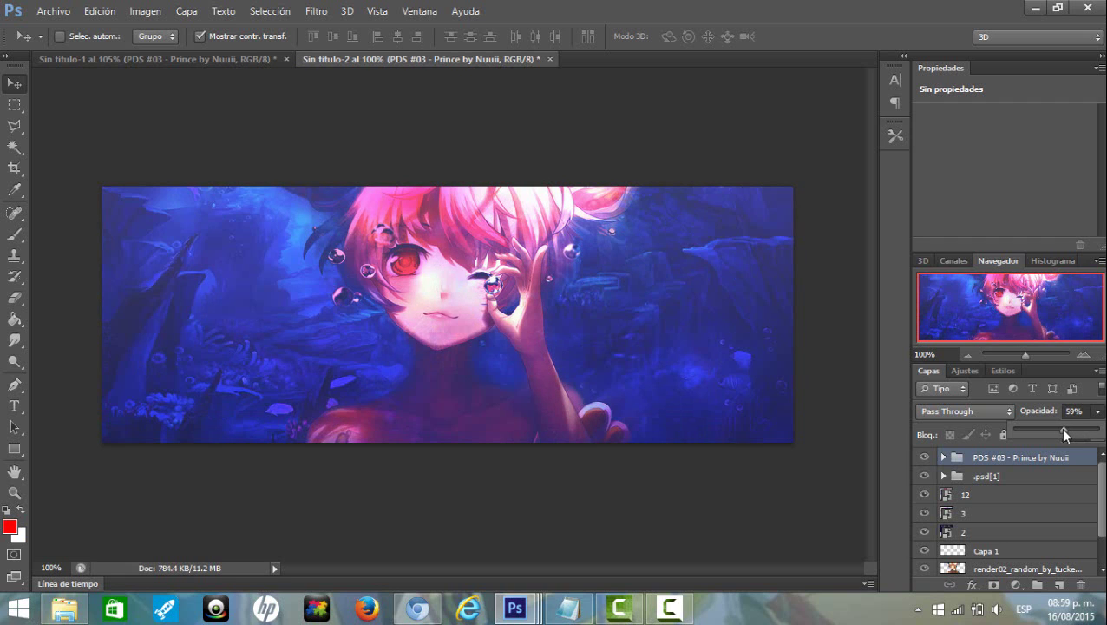
{"action": "left_click_drag", "start_coordinate": [1062, 430], "coordinate": [1061, 430]}
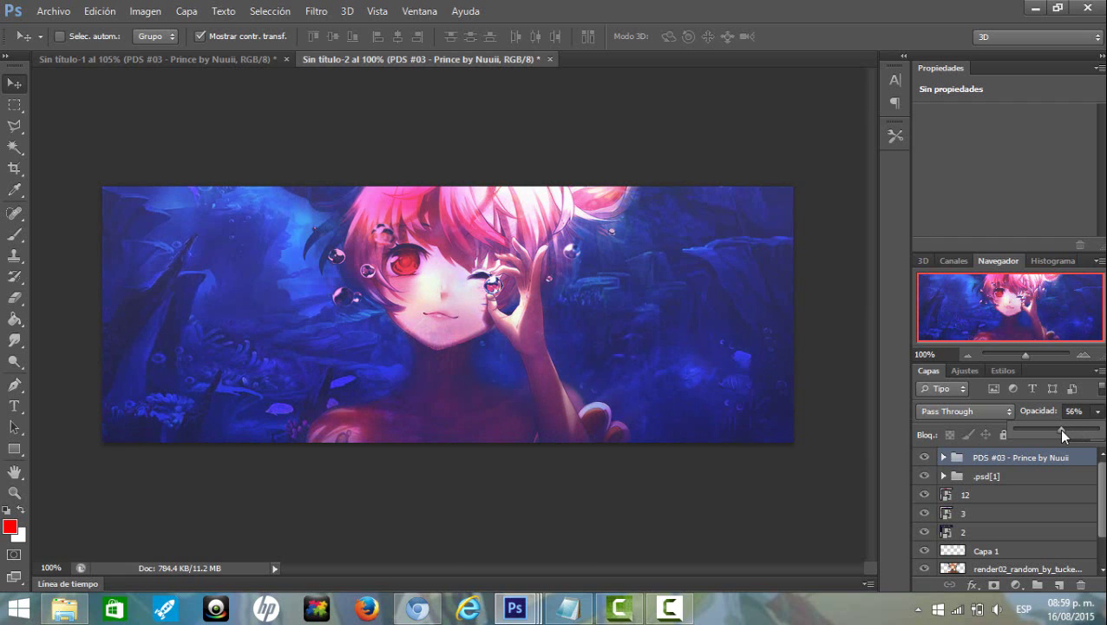
- Add a darkening Curvas layer, a Niveles layer with raised black point, and Exposición at +0.47
{"action": "left_click", "coordinate": [970, 370]}
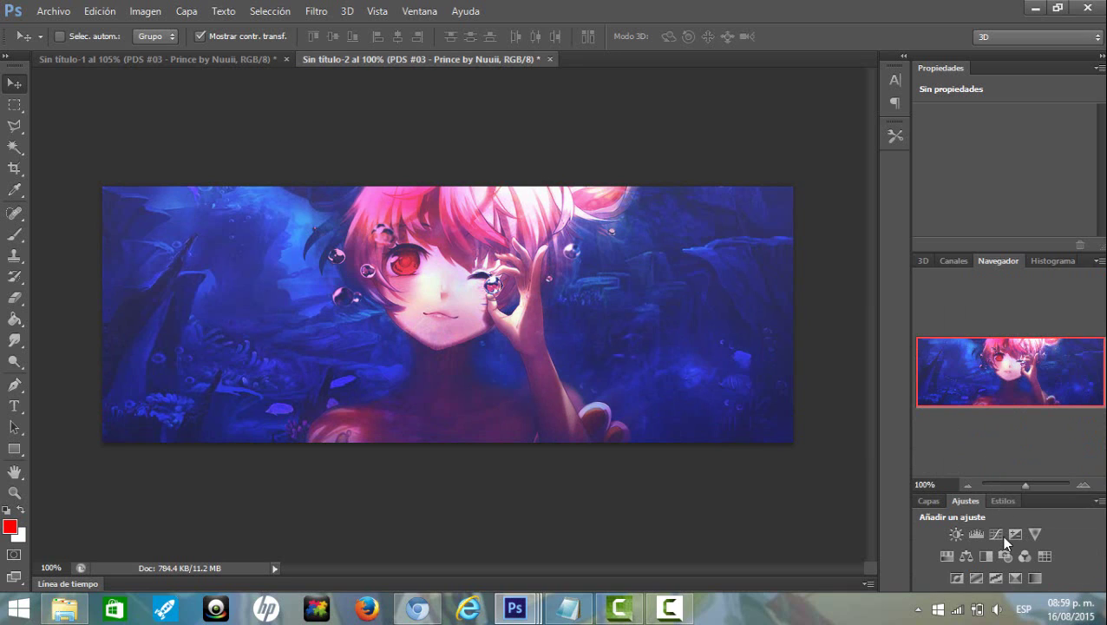
{"action": "left_click", "coordinate": [1003, 537]}
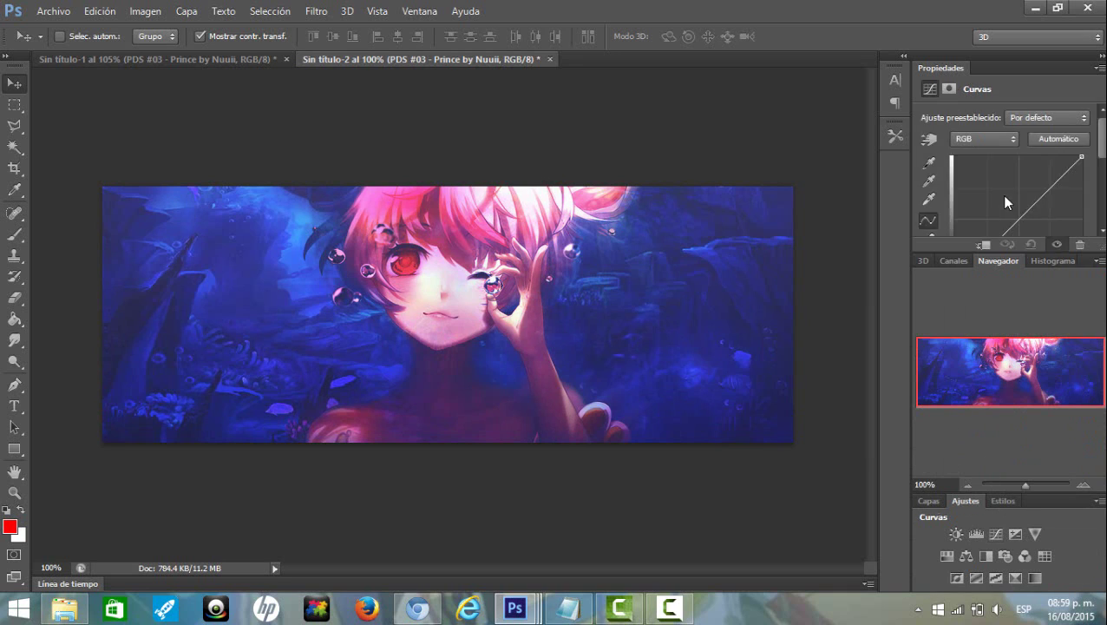
{"action": "left_click_drag", "start_coordinate": [1039, 195], "coordinate": [1050, 180]}
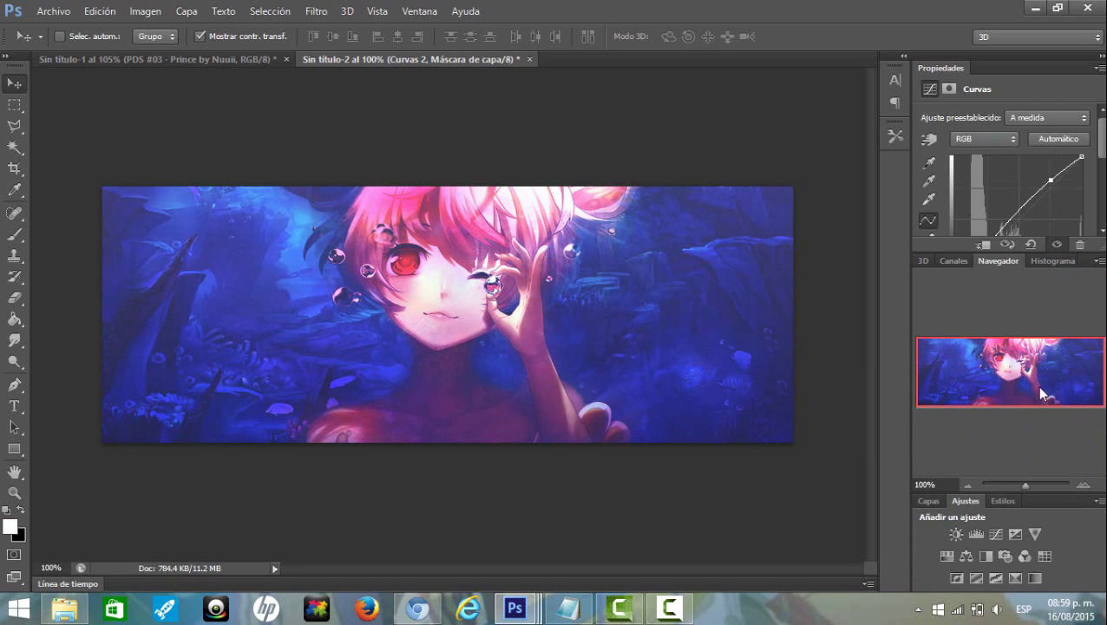
{"action": "left_click", "coordinate": [978, 533]}
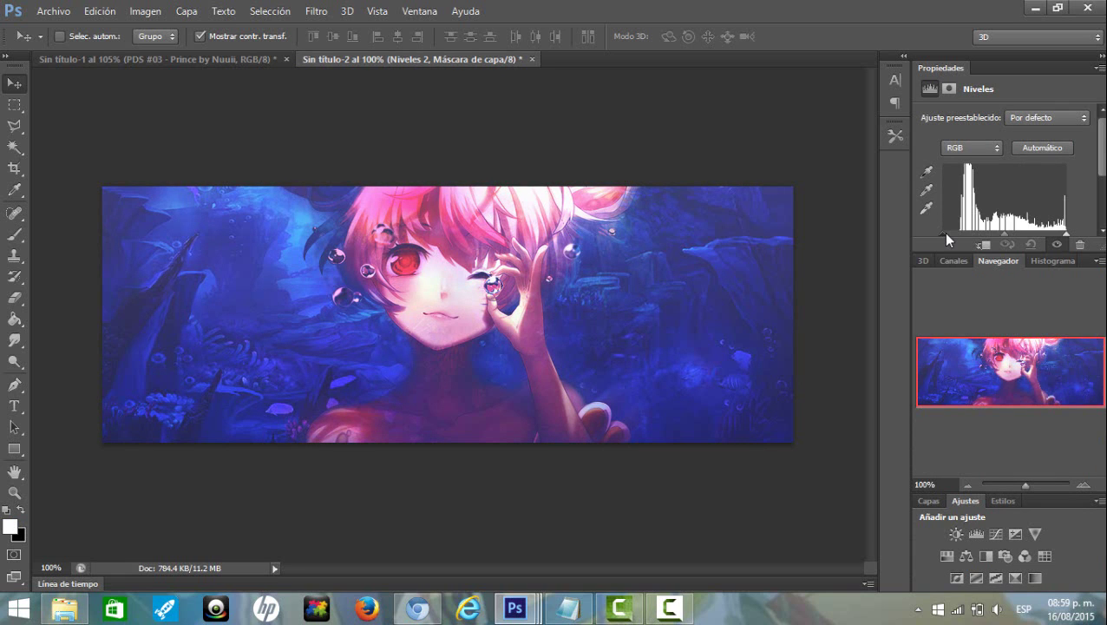
{"action": "left_click_drag", "start_coordinate": [945, 233], "coordinate": [951, 233]}
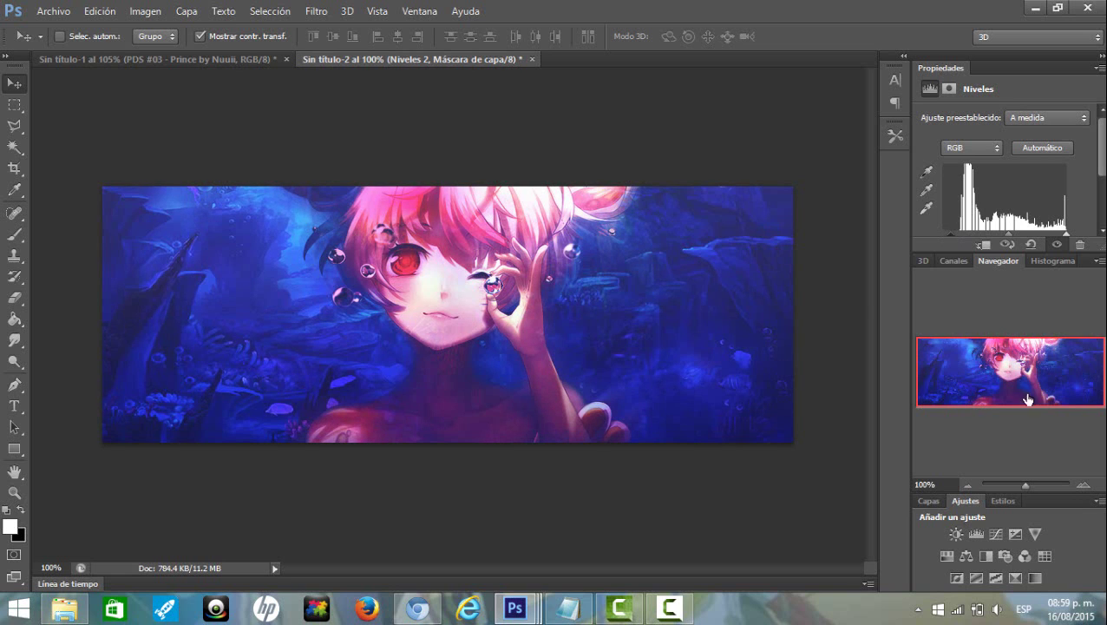
{"action": "left_click", "coordinate": [1015, 534]}
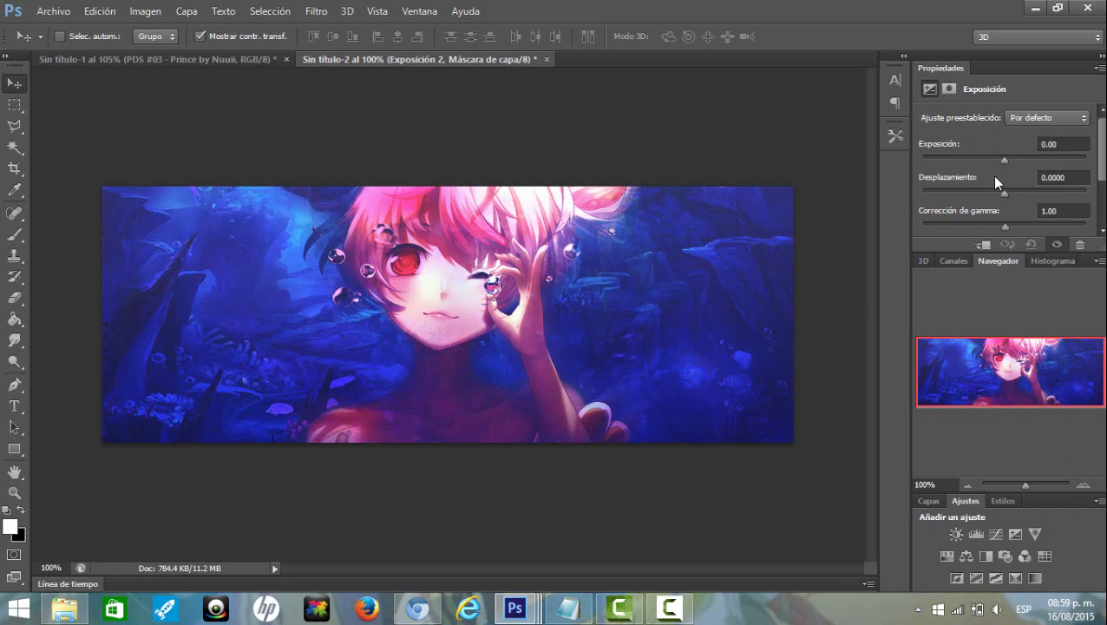
{"action": "left_click_drag", "start_coordinate": [1002, 160], "coordinate": [1008, 161]}
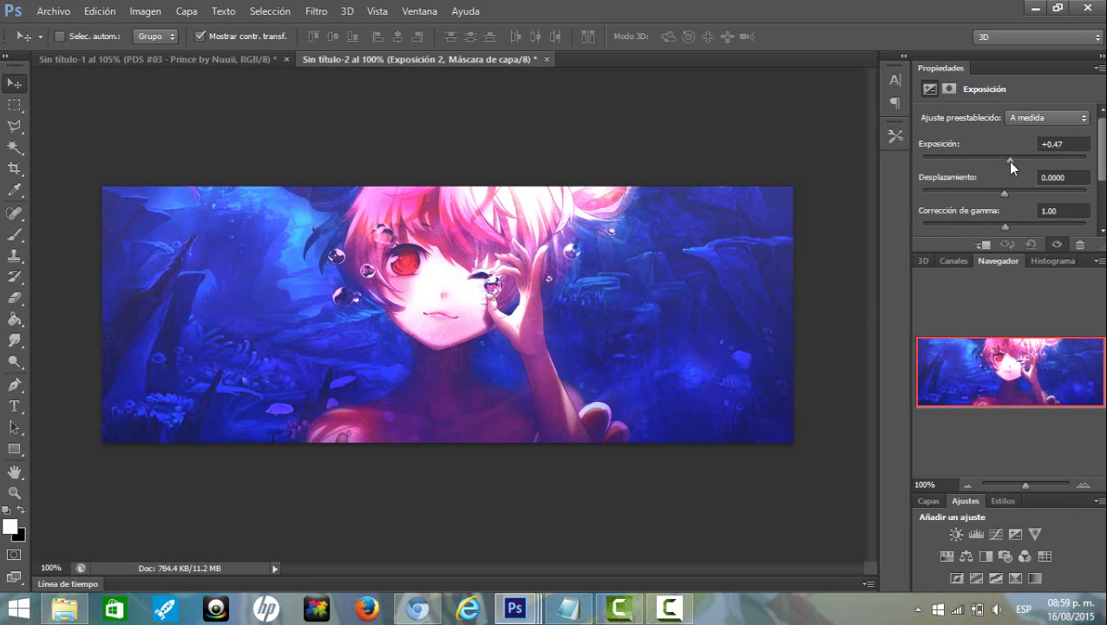
{"action": "left_click", "coordinate": [927, 501]}
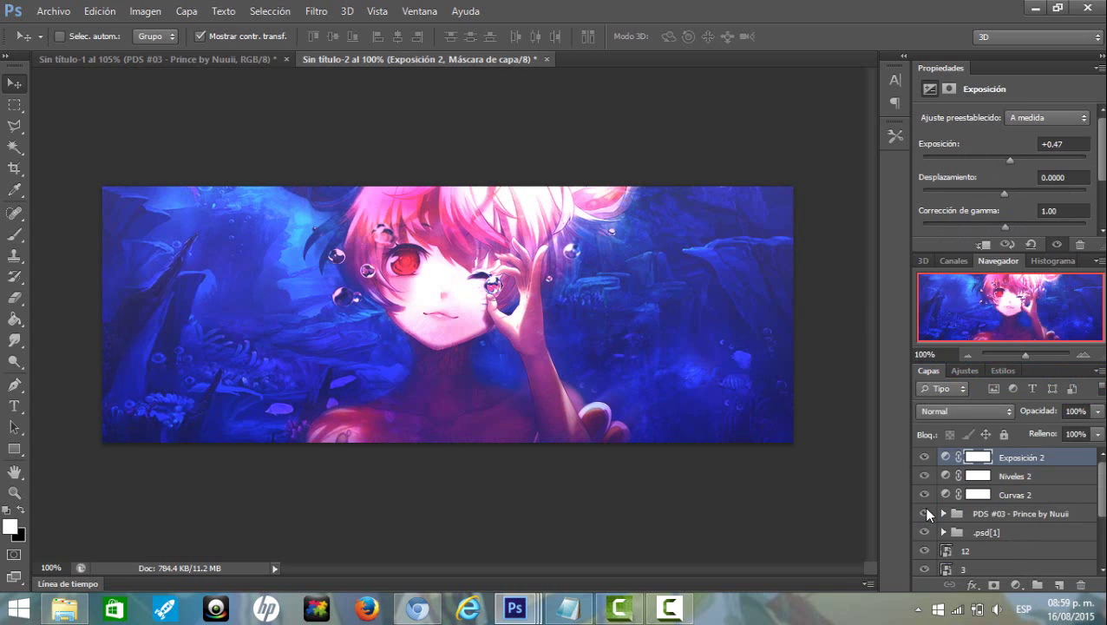
- Append a farewell line and the author's signature to the notes, then hide Notepad
{"action": "left_click", "coordinate": [567, 607]}
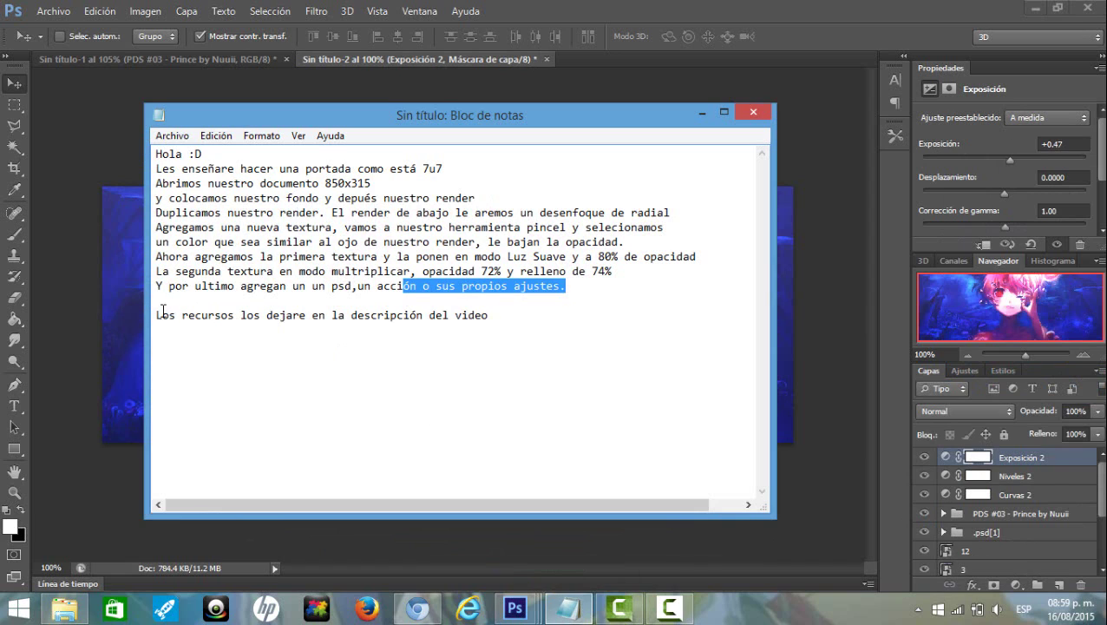
{"action": "left_click_drag", "start_coordinate": [162, 315], "coordinate": [484, 319]}
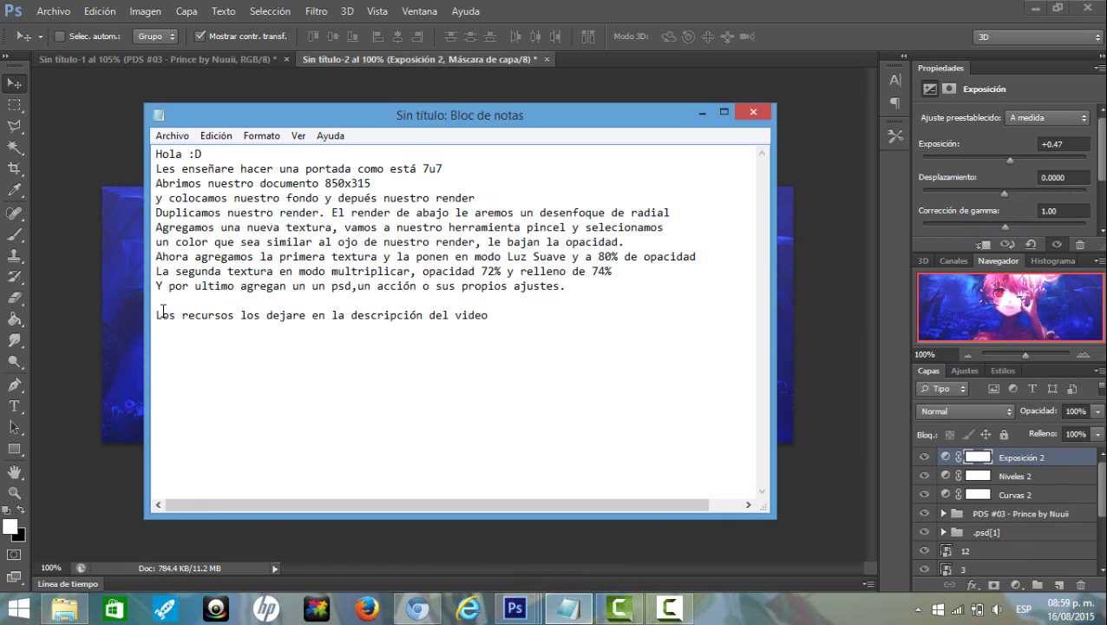
{"action": "left_click", "coordinate": [493, 318]}
{"action": "key", "text": "Return"}
{"action": "type", "text": "Bueno espero que les aya gustado :v"}
{"action": "type", "text": "BY:Deid"}
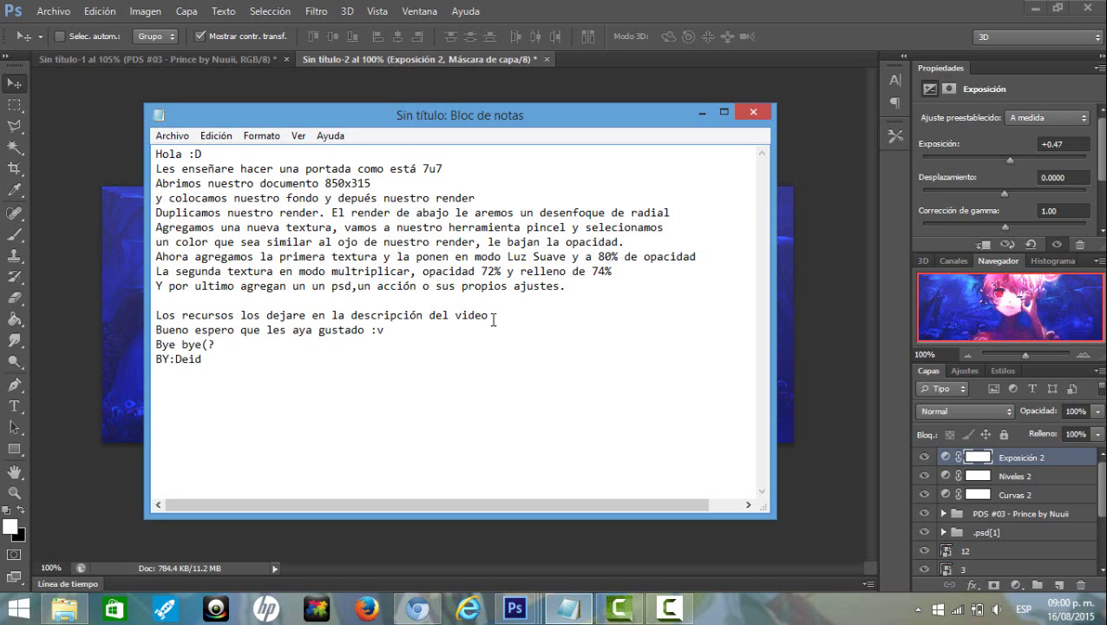
{"action": "type", "text": "ara-san"}
{"action": "left_click", "coordinate": [700, 111]}
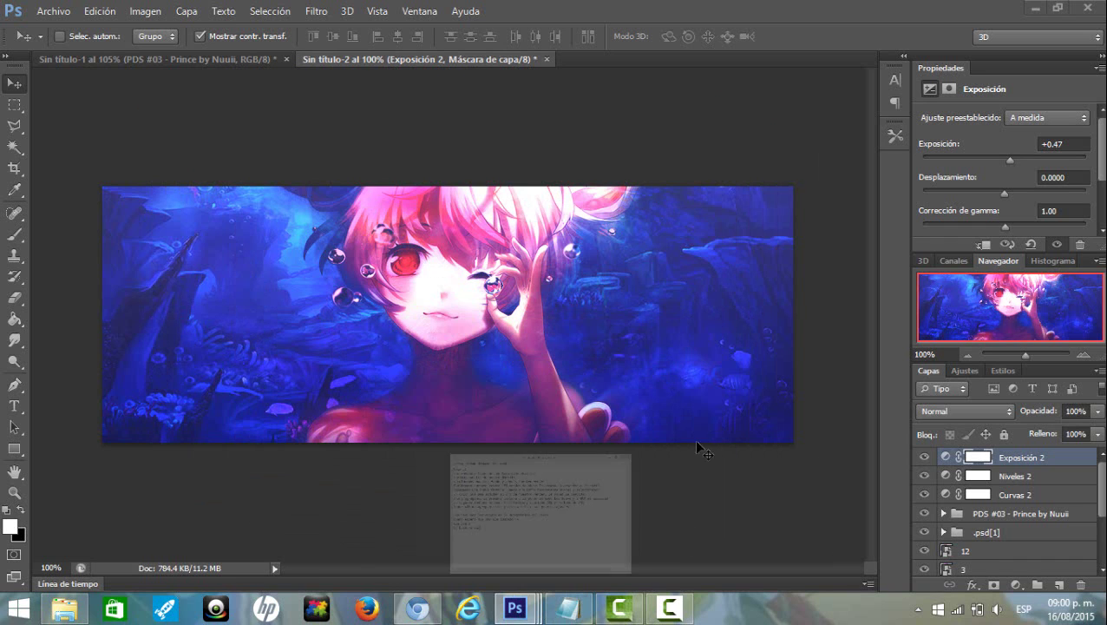